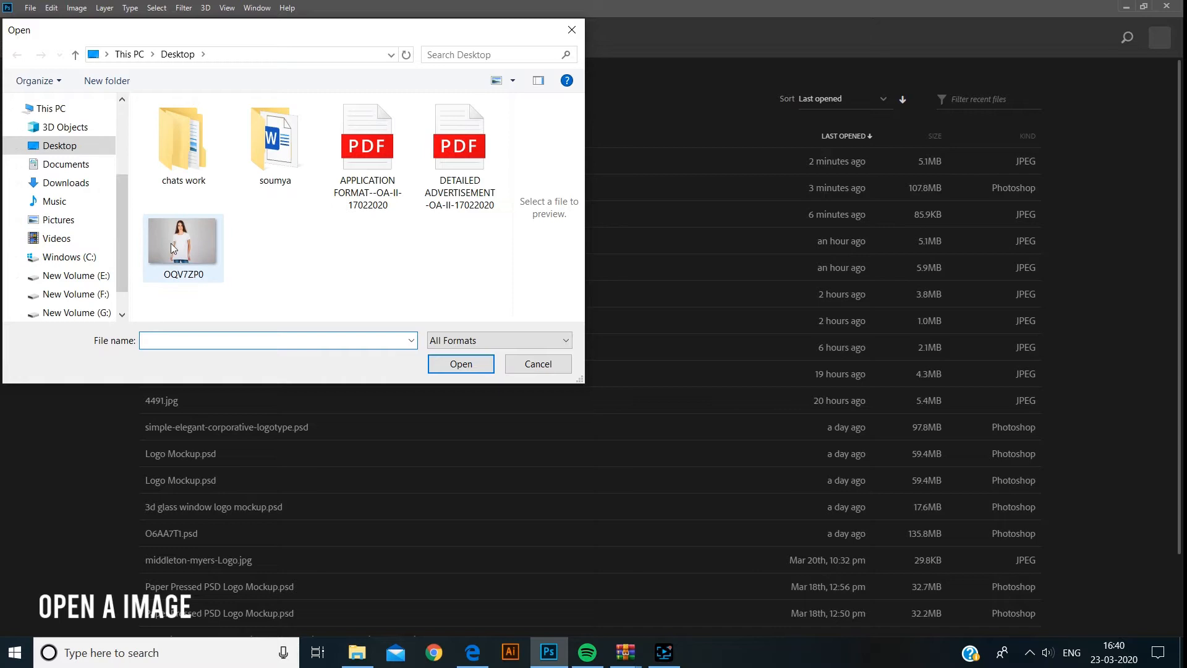
- Open the OQV7ZP0 image from the Desktop
left_click(467, 365)
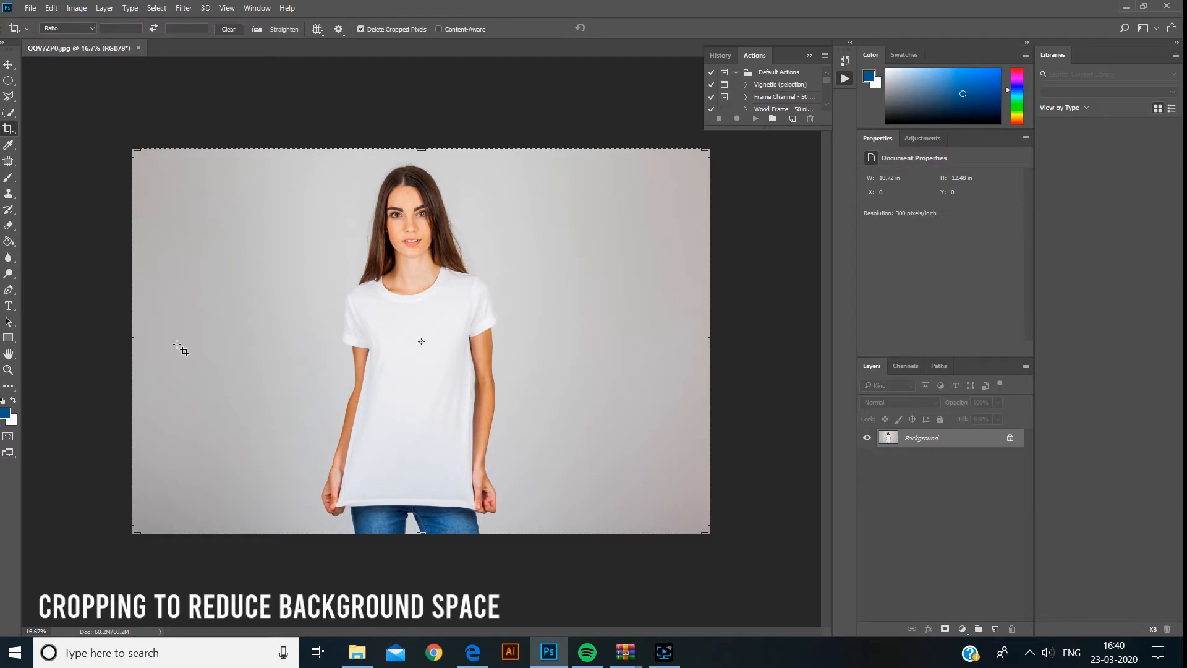
- Crop the photo into a roughly square frame around the model, trimming background from both sides
left_click(8, 64)
left_click(8, 128)
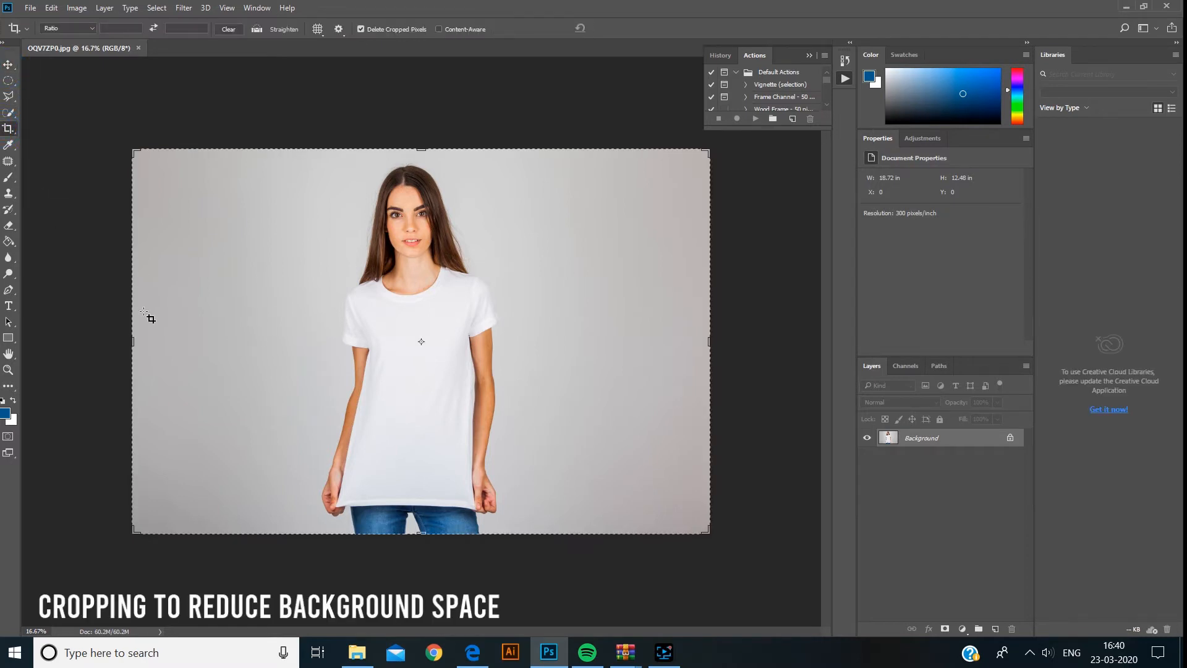
left_click(133, 342)
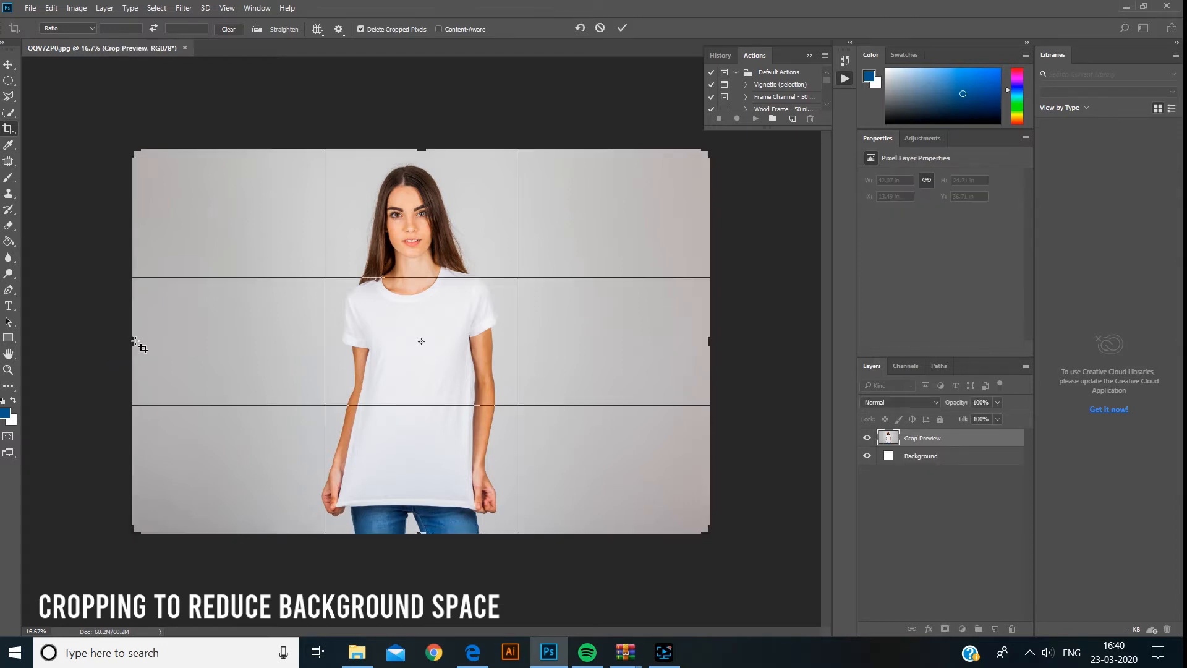
left_click_drag(134, 337, 182, 341)
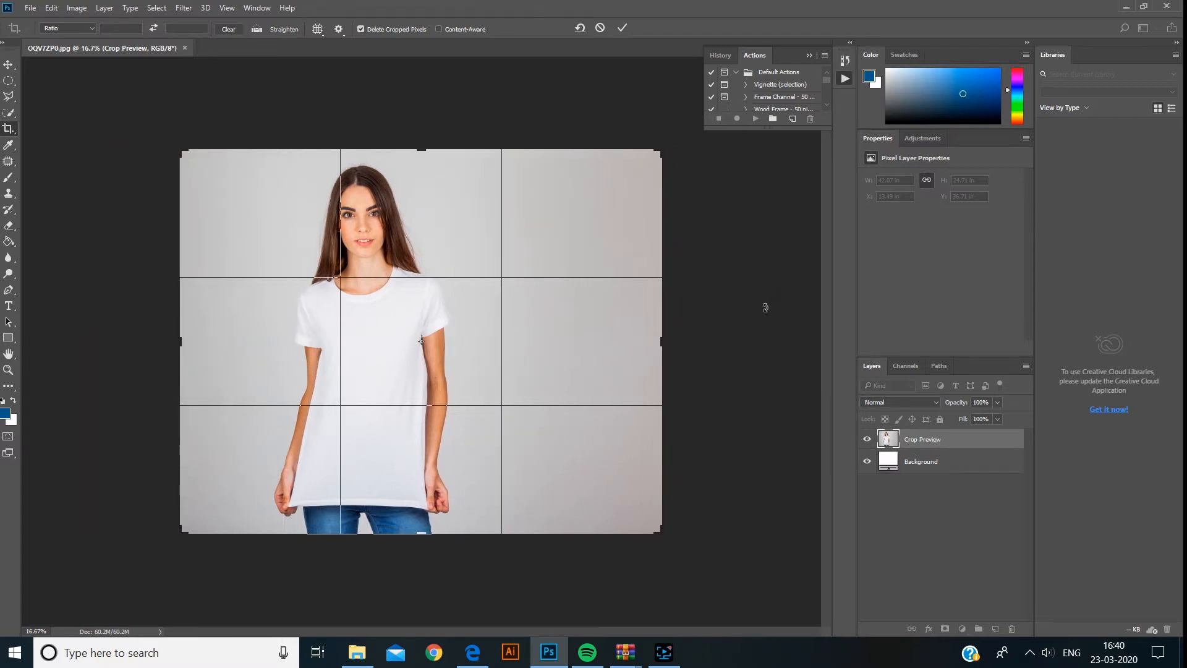
left_click_drag(666, 342, 607, 341)
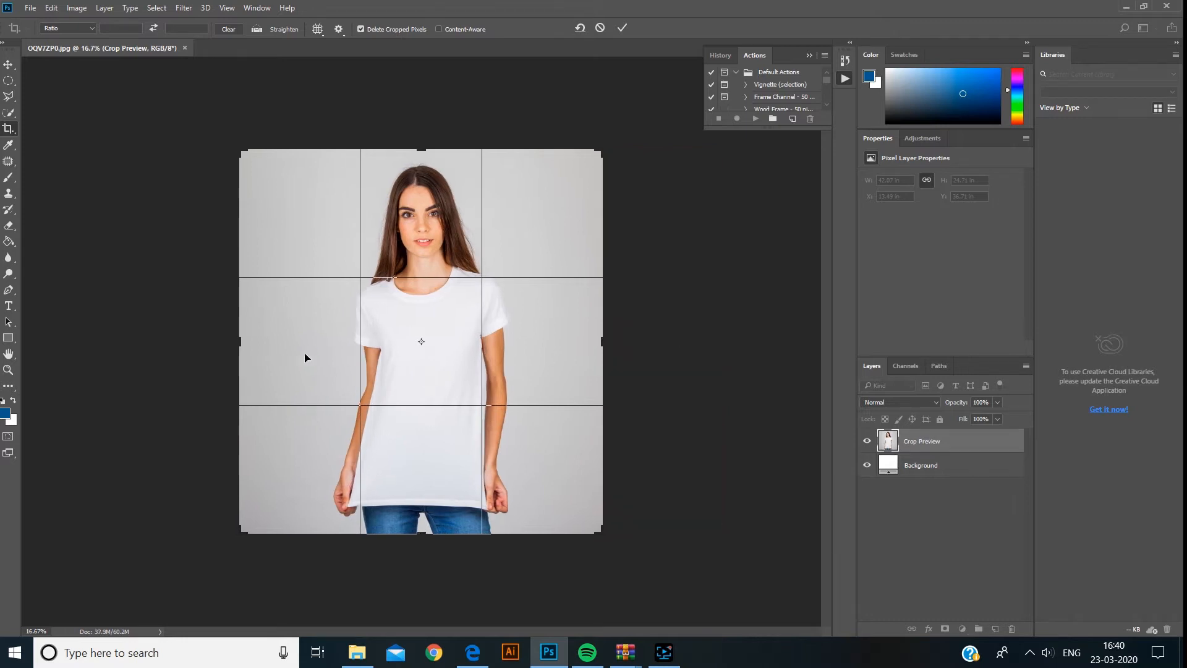
left_click_drag(239, 340, 245, 338)
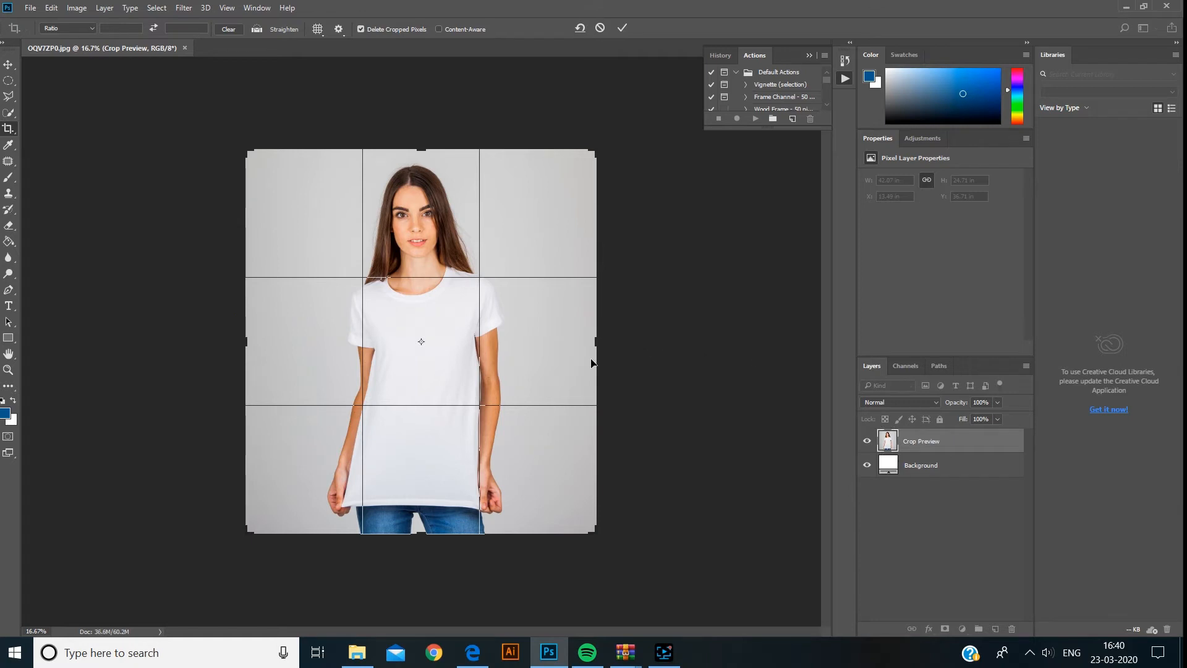
left_click_drag(597, 343, 601, 345)
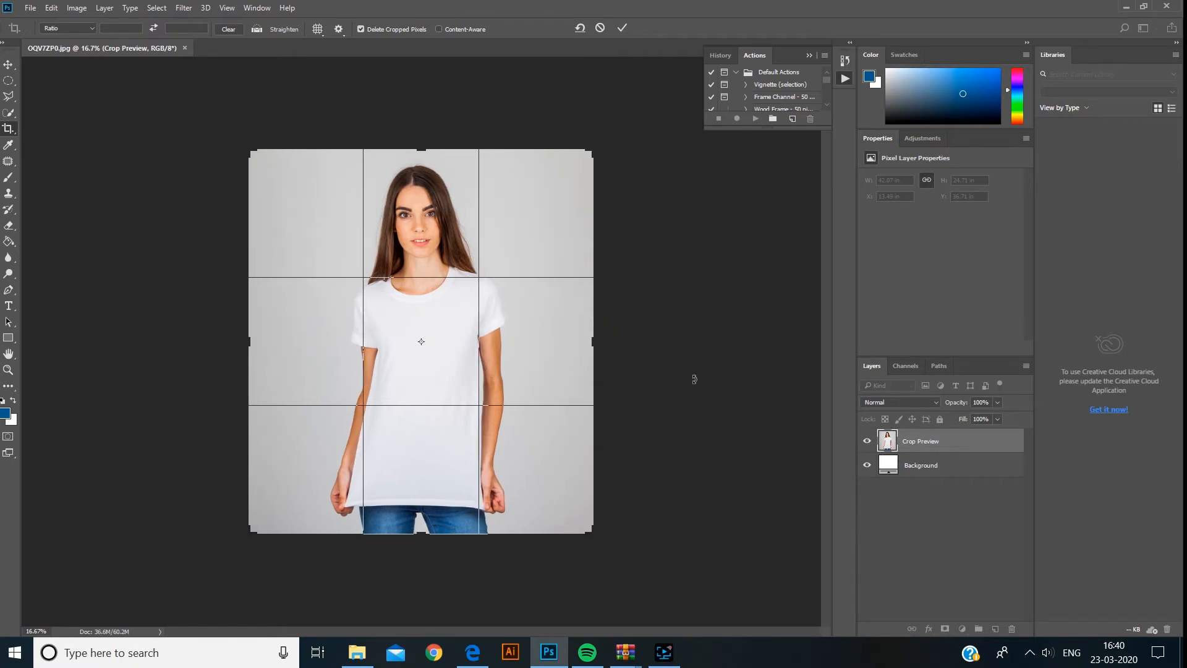
left_click(622, 29)
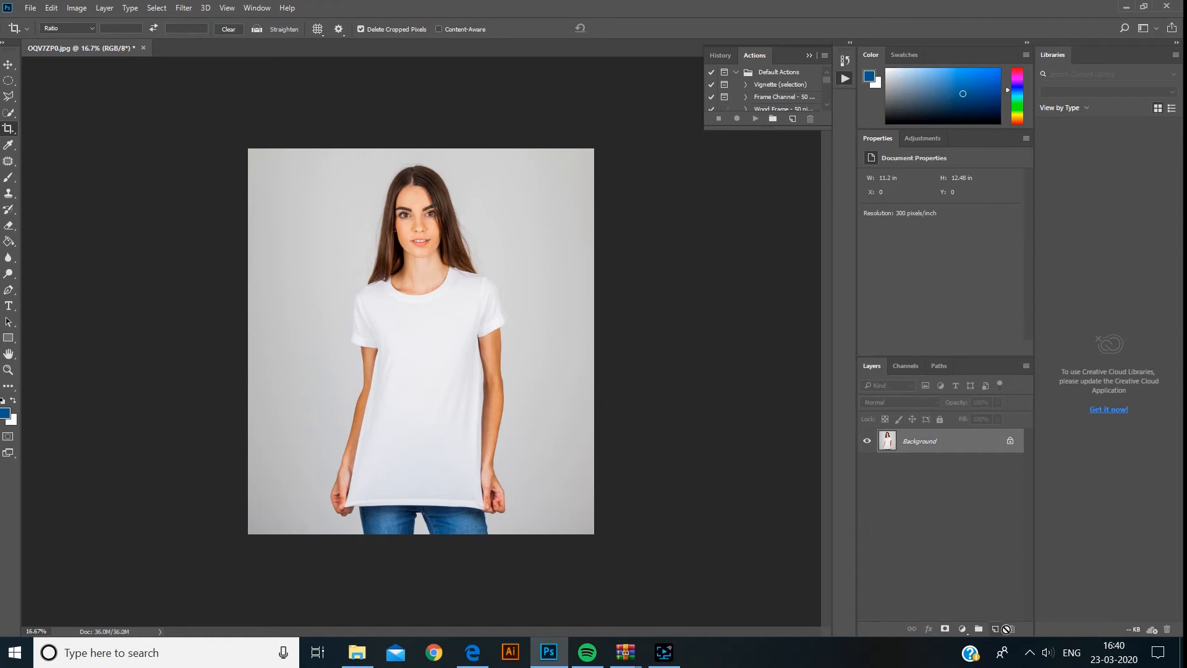
- Duplicate the Background layer
left_click_drag(922, 450, 999, 629)
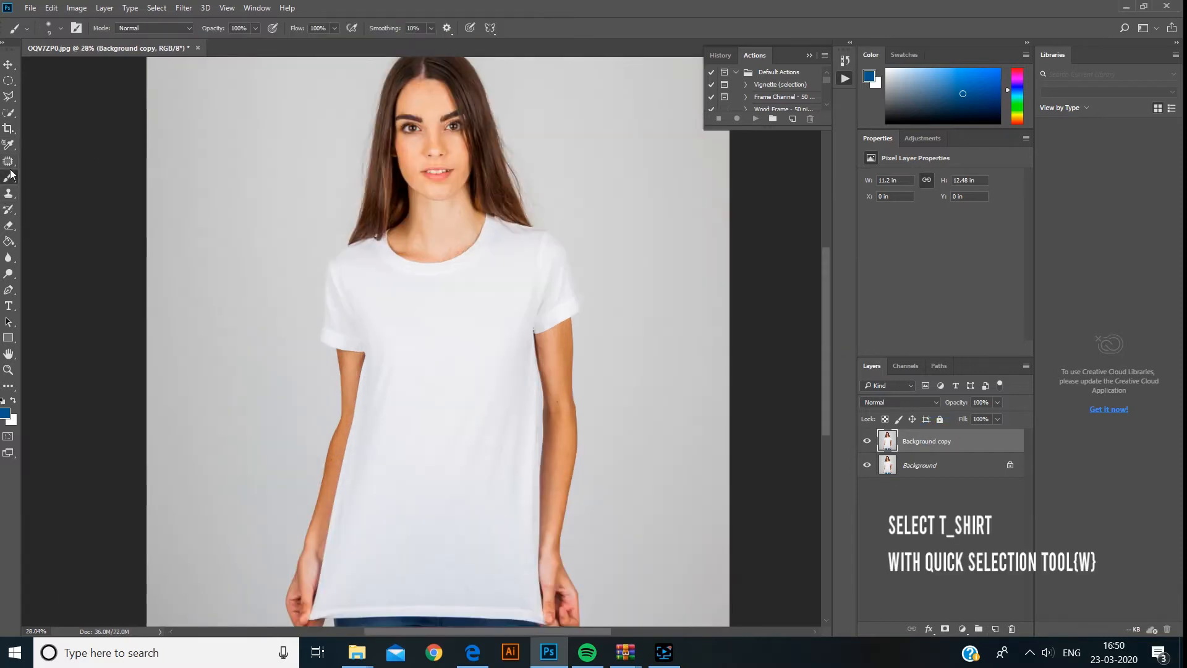
- Select the white T-shirt with the Quick Selection tool
left_click(10, 113)
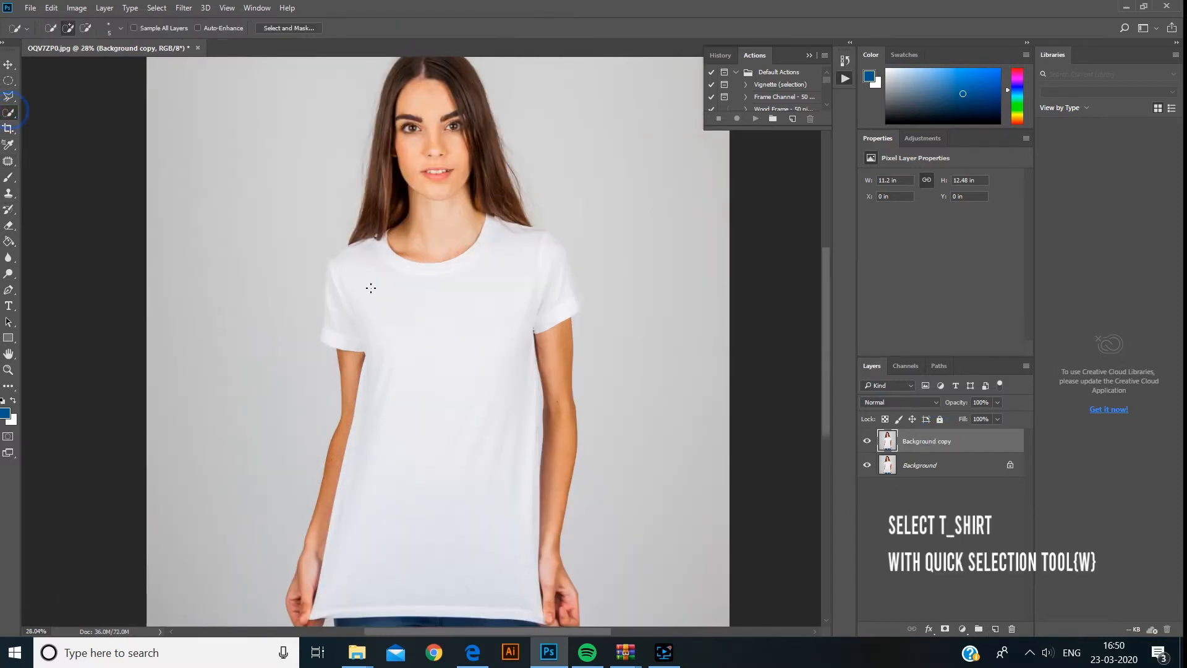
mouse_move(427, 300)
left_mouse_down()
mouse_move(454, 356)
mouse_move(443, 322)
mouse_move(527, 246)
left_mouse_up()
left_click_drag(494, 298, 475, 409)
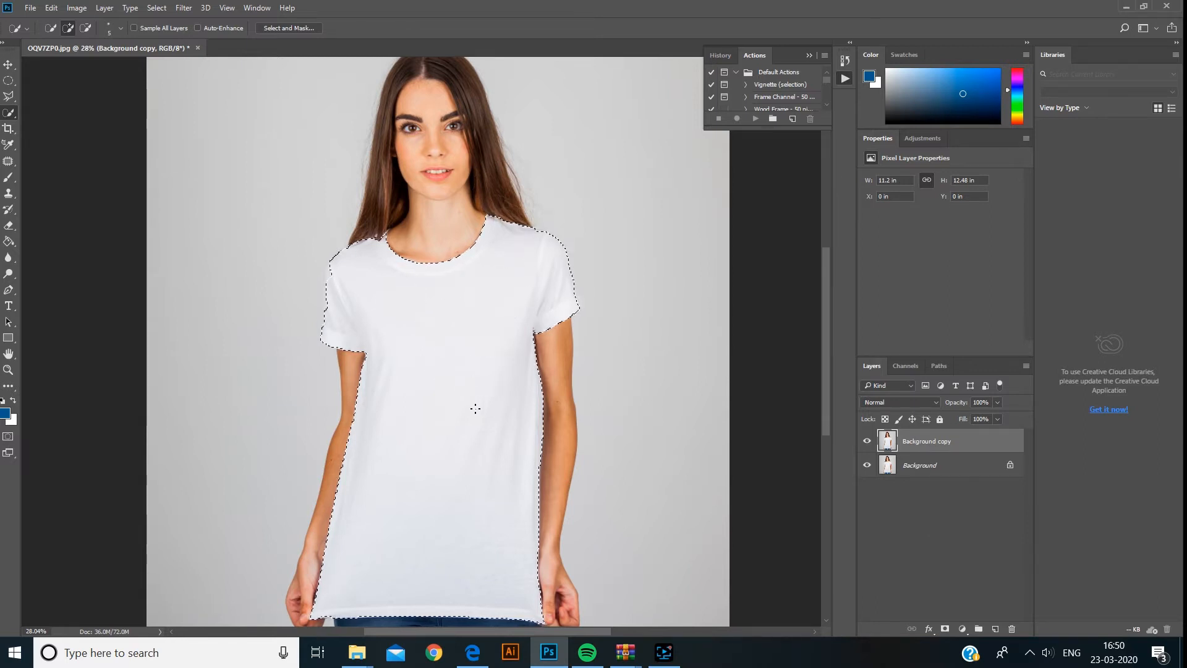
- Refine the T-shirt selection along the left side and shoulder edge at close zoom
scroll(340, 299, "up", 10)
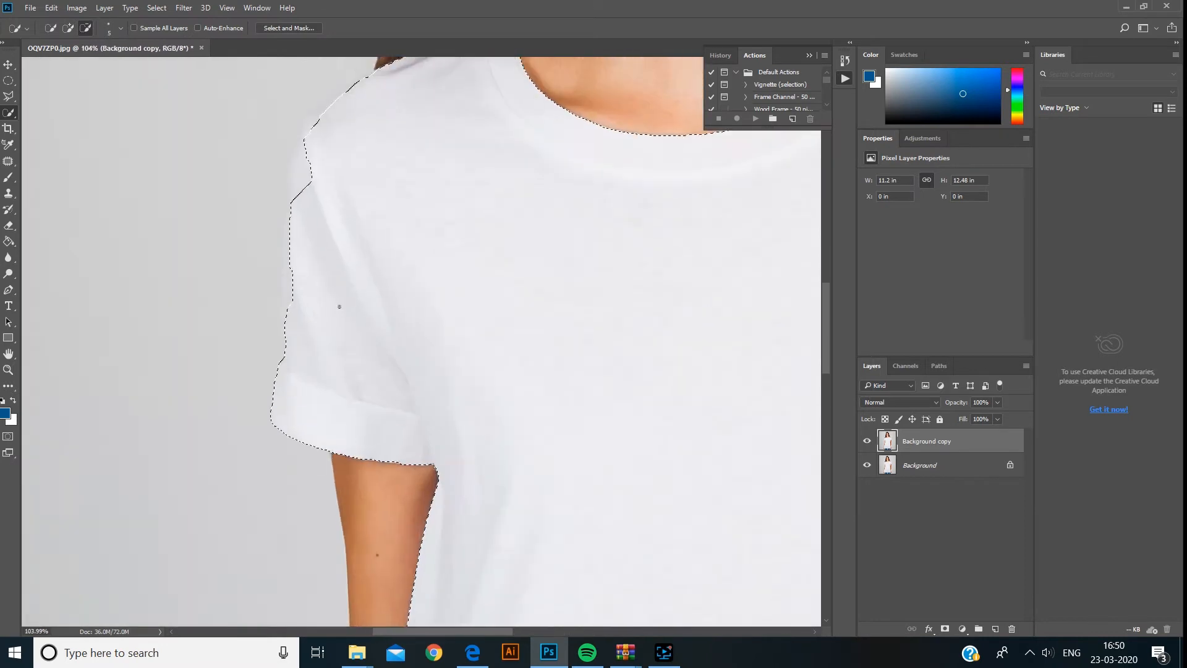
scroll(331, 295, "up", 6)
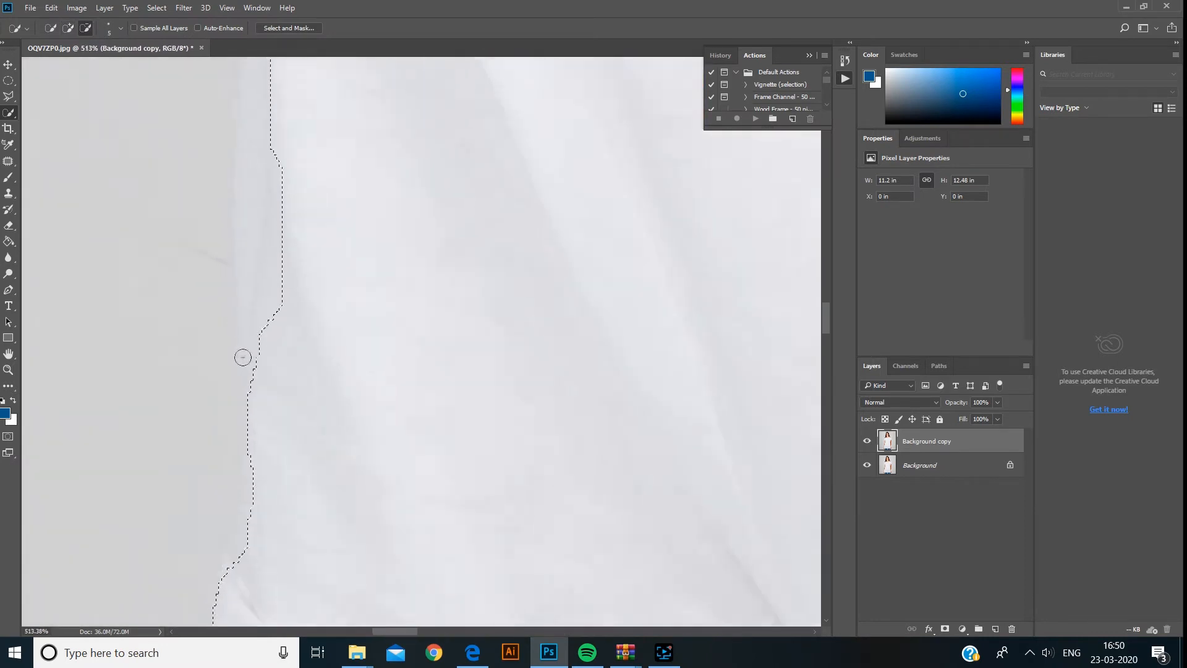
left_click_drag(268, 366, 247, 190)
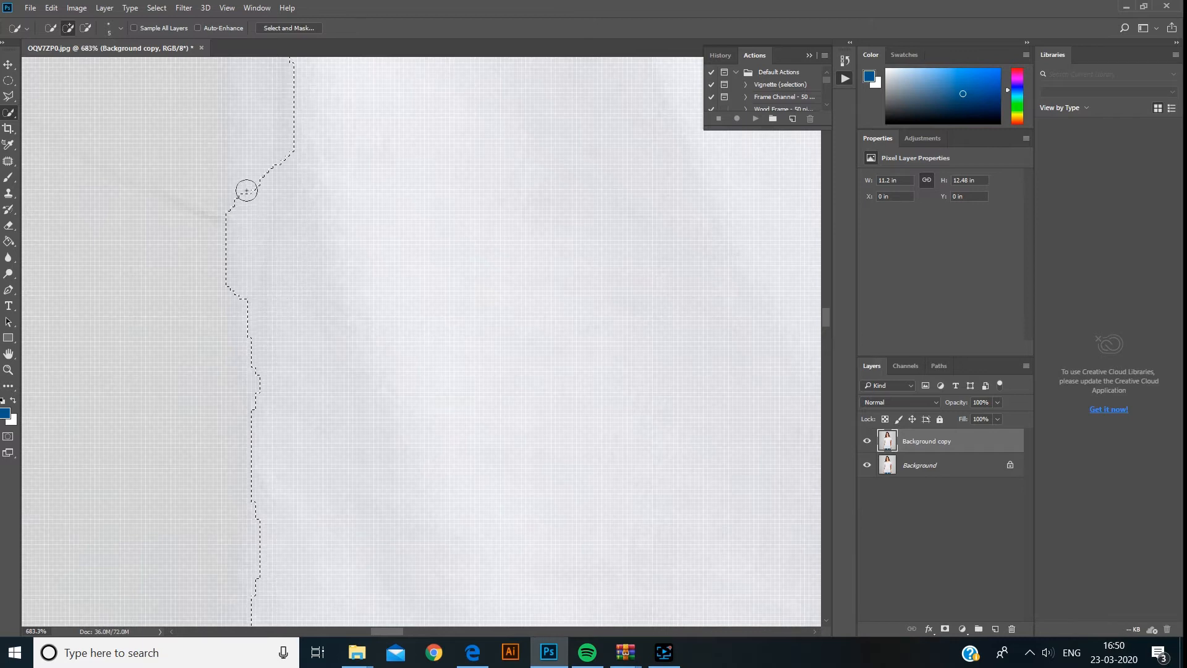
mouse_move(257, 293)
left_mouse_down()
mouse_move(244, 297)
mouse_move(254, 391)
left_mouse_up()
left_click_drag(311, 320, 357, 121)
scroll(309, 273, "down", 2)
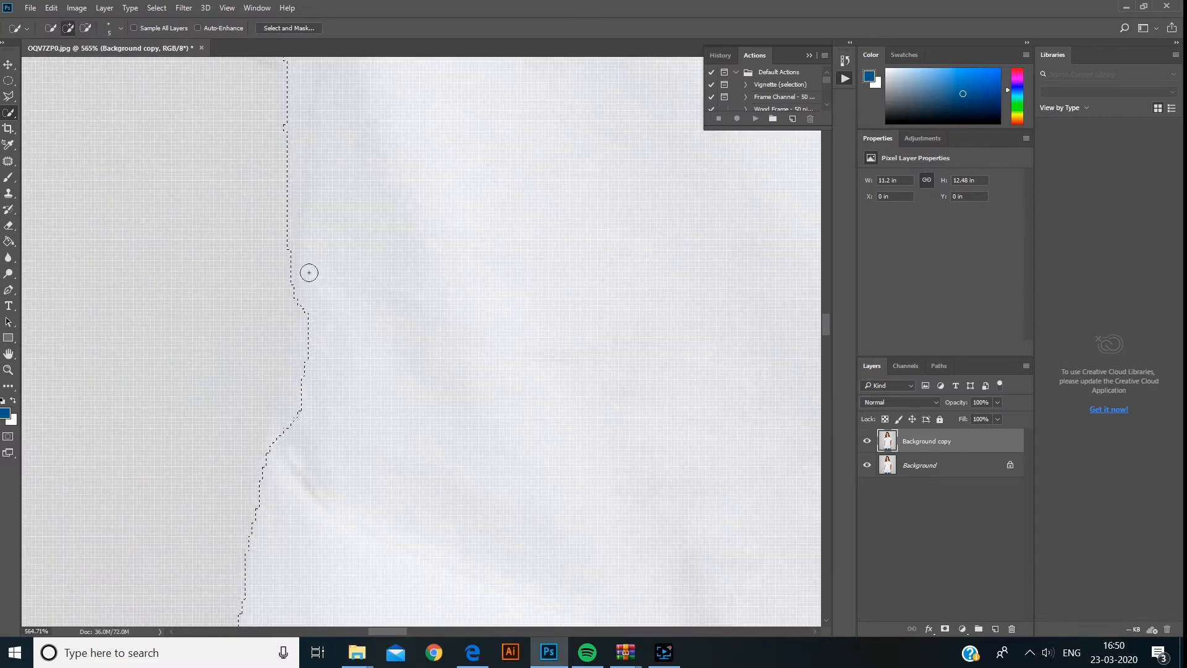
left_click_drag(292, 263, 297, 387)
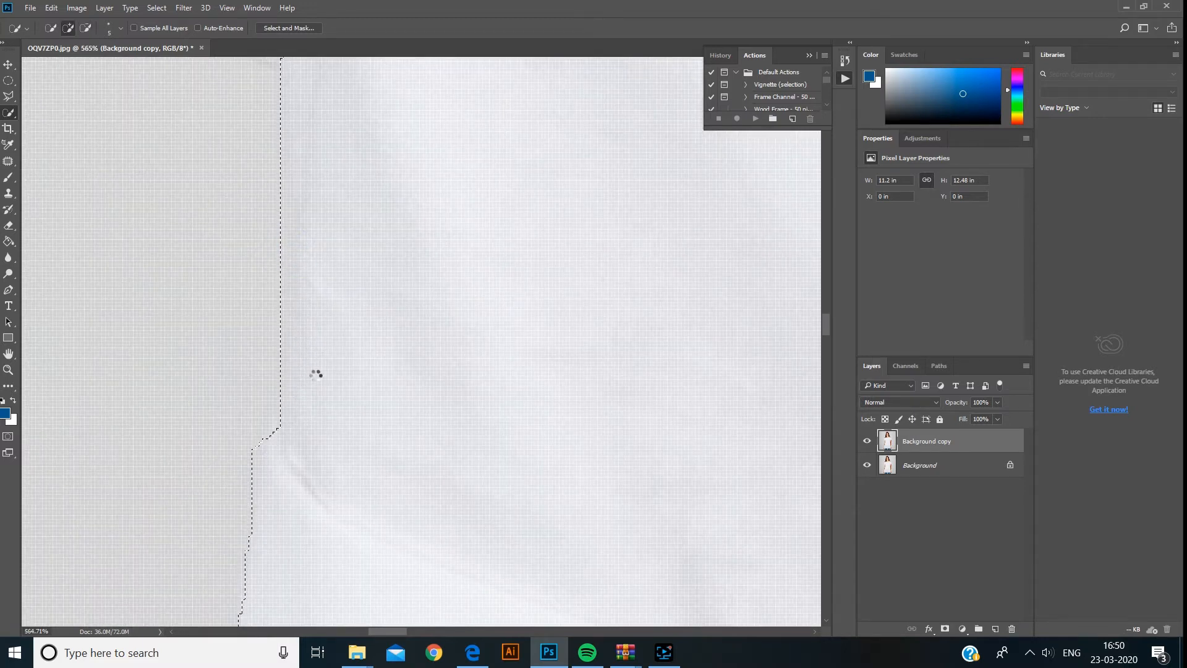
scroll(314, 374, "down", 6)
left_click_drag(320, 265, 454, 402)
mouse_move(380, 429)
left_mouse_down()
mouse_move(382, 320)
mouse_move(409, 191)
left_mouse_up()
mouse_move(385, 272)
left_mouse_down()
mouse_move(370, 304)
mouse_move(386, 170)
mouse_move(439, 350)
left_mouse_up()
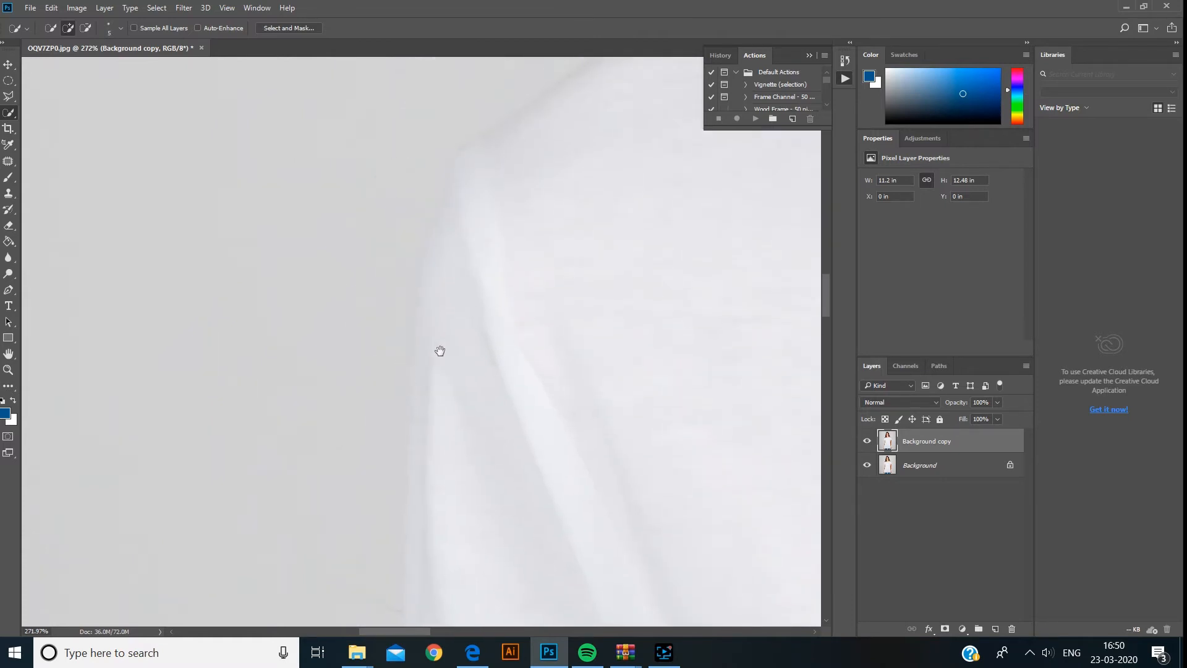
left_click_drag(473, 472, 476, 356)
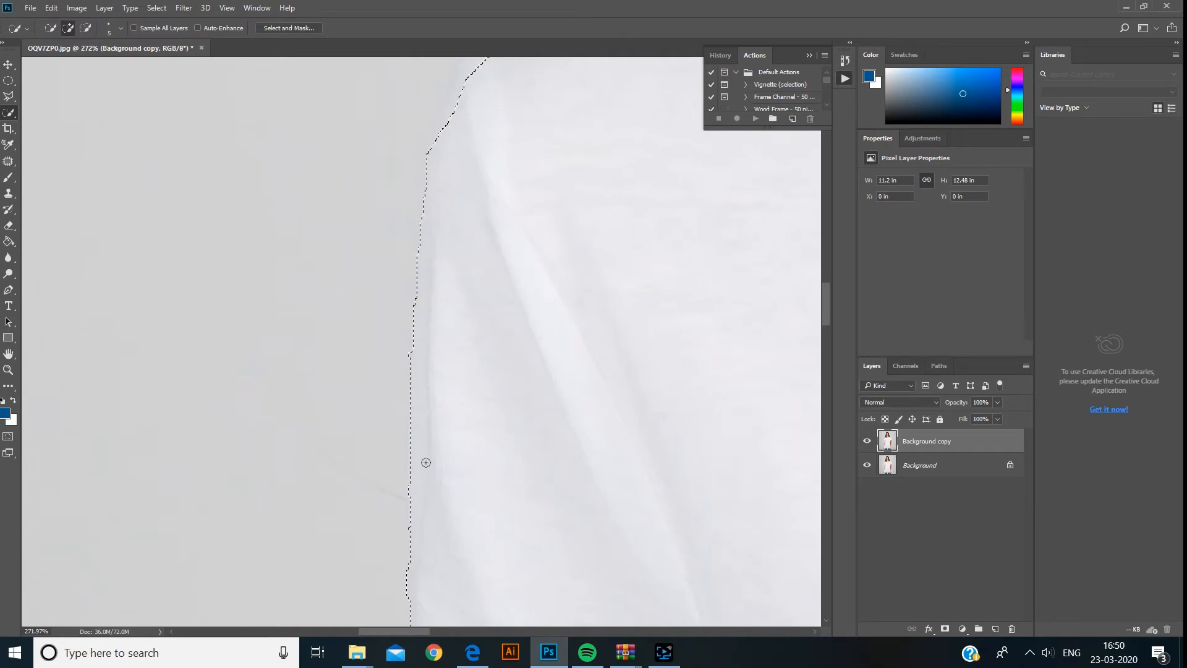
mouse_move(419, 225)
left_mouse_down()
mouse_move(437, 280)
mouse_move(424, 330)
mouse_move(266, 365)
left_mouse_up()
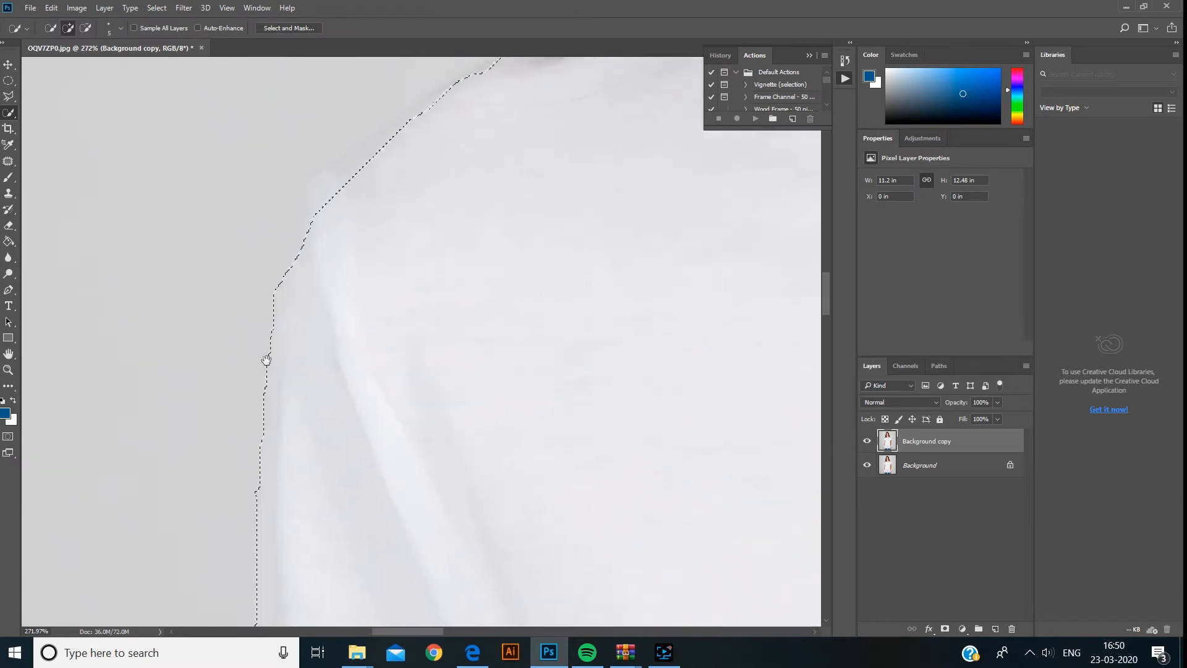
- Attempt twice to extend the selection along the left shoulder edge, undoing each attempt
left_click_drag(264, 305, 297, 223)
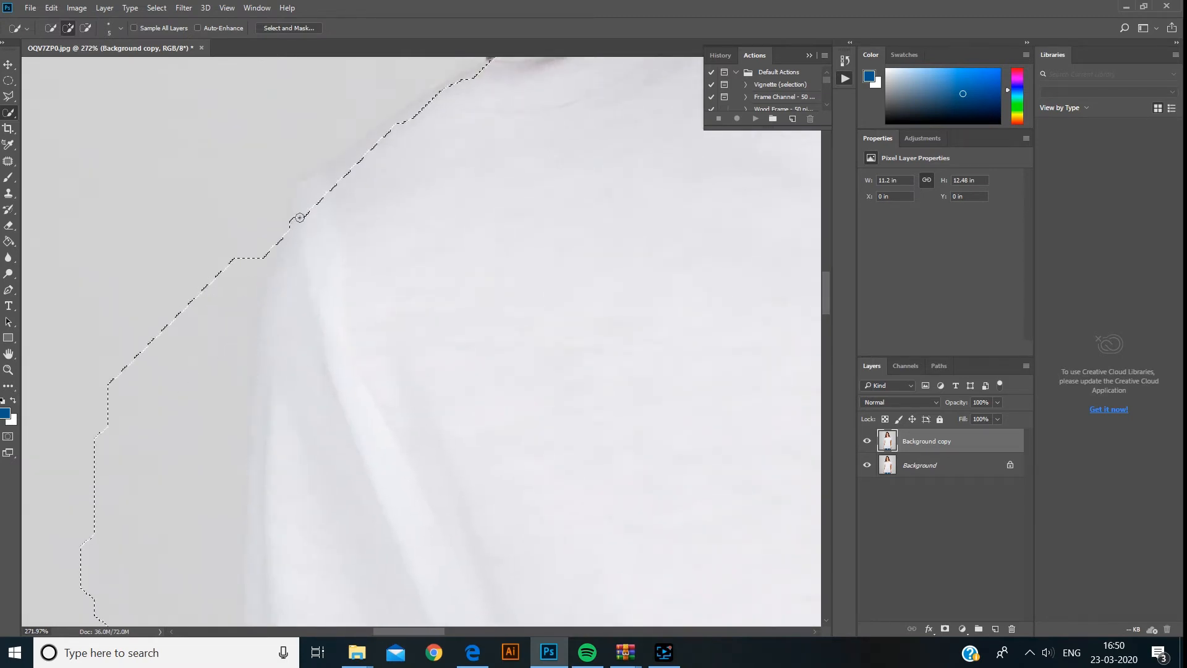
key("ctrl+z")
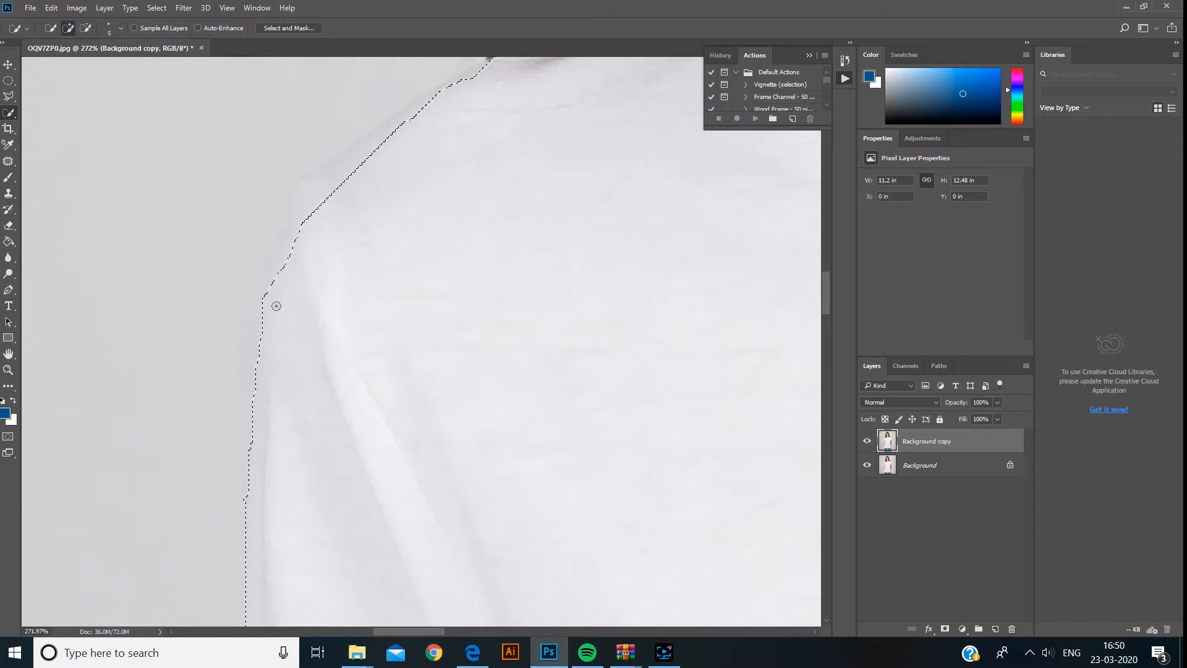
mouse_move(280, 272)
left_mouse_down()
mouse_move(326, 182)
mouse_move(306, 187)
mouse_move(362, 157)
left_mouse_up()
key("ctrl+z")
- Add the missing strip of the left shoulder edge to the T-shirt selection
scroll(390, 287, "down", 2)
scroll(395, 255, "up", 1)
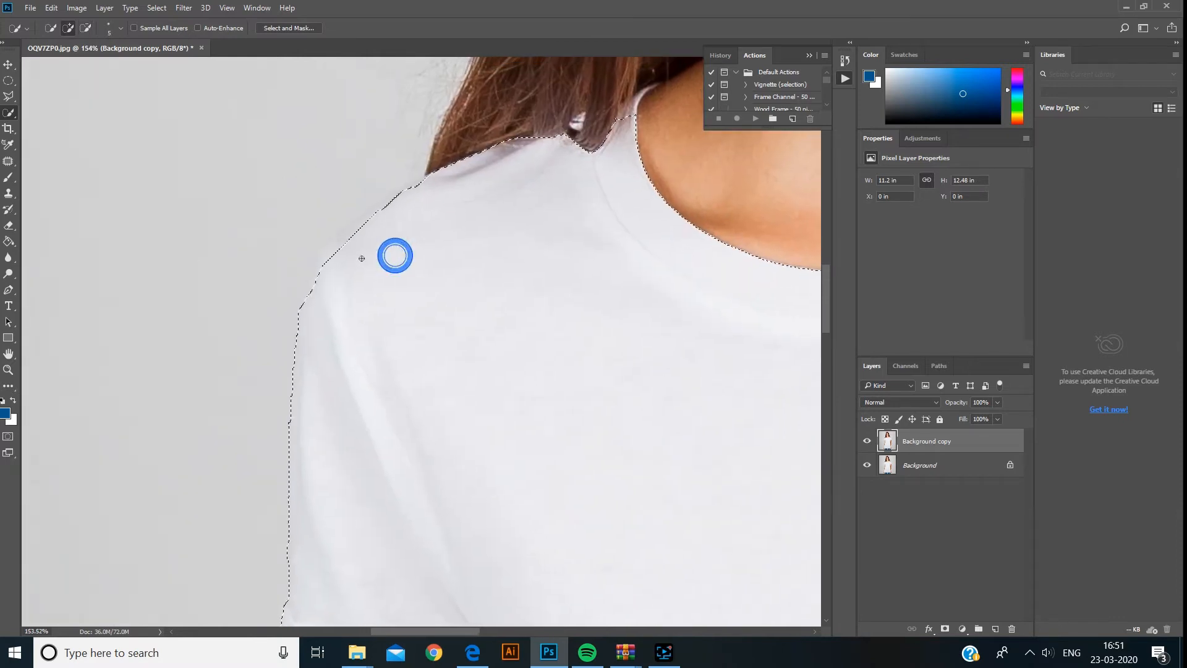
left_click(326, 245)
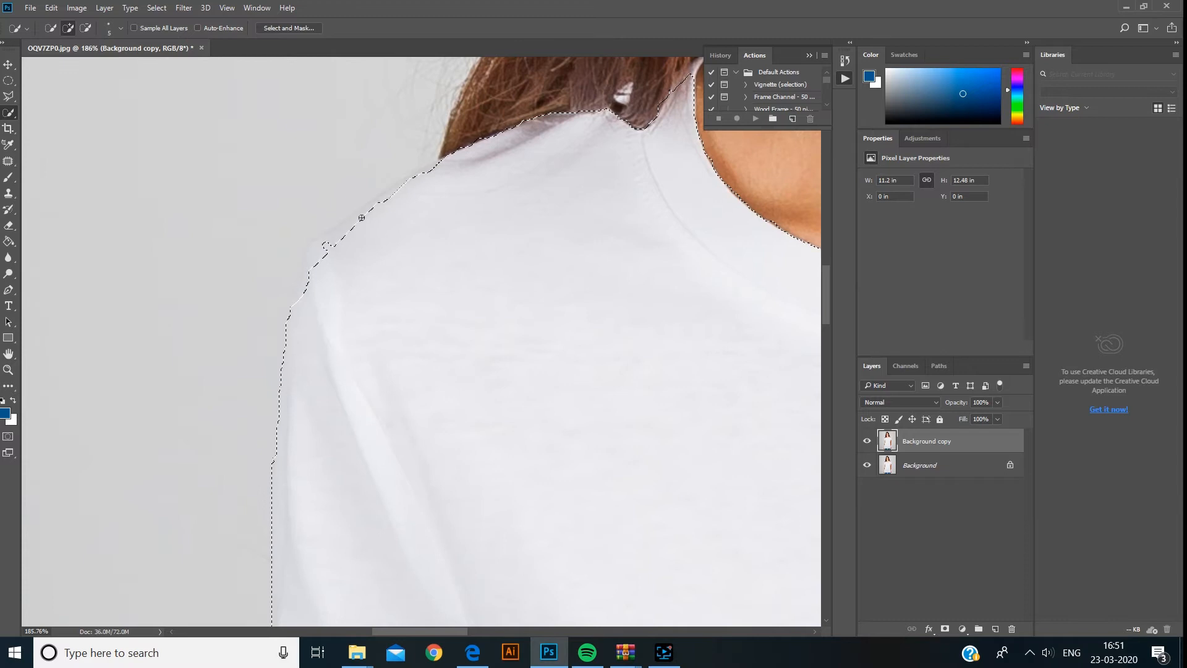
mouse_move(357, 221)
left_mouse_down()
mouse_move(408, 186)
mouse_move(397, 193)
left_mouse_up()
left_click(450, 170)
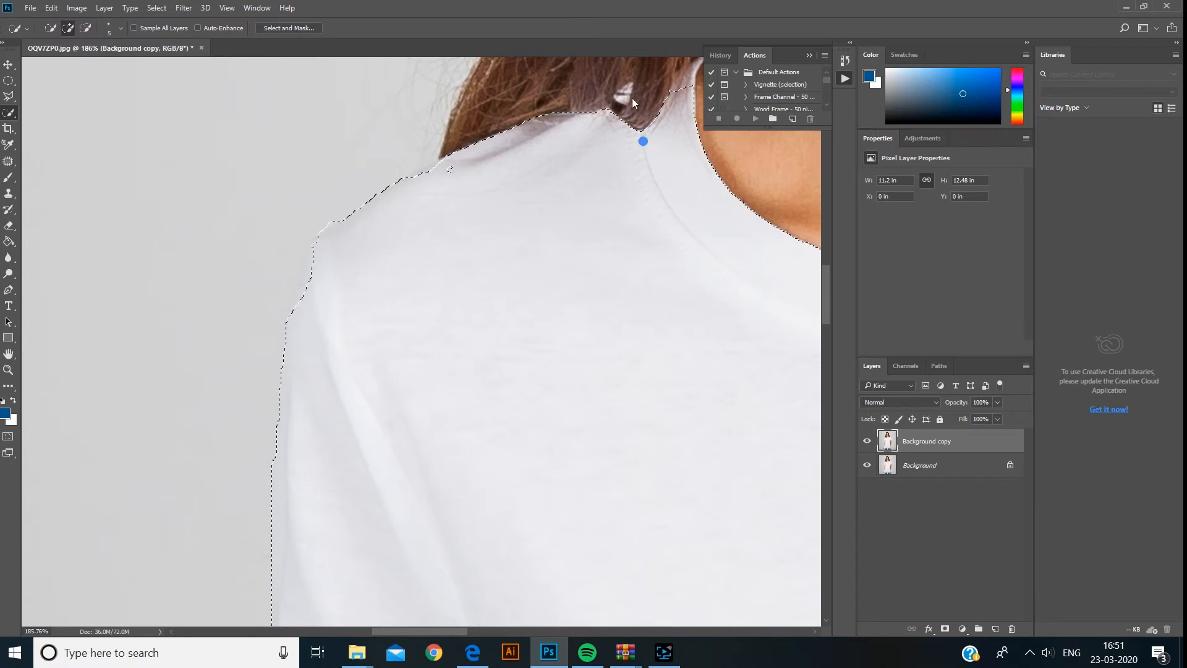
scroll(634, 90, "down", 2)
scroll(326, 362, "down", 5)
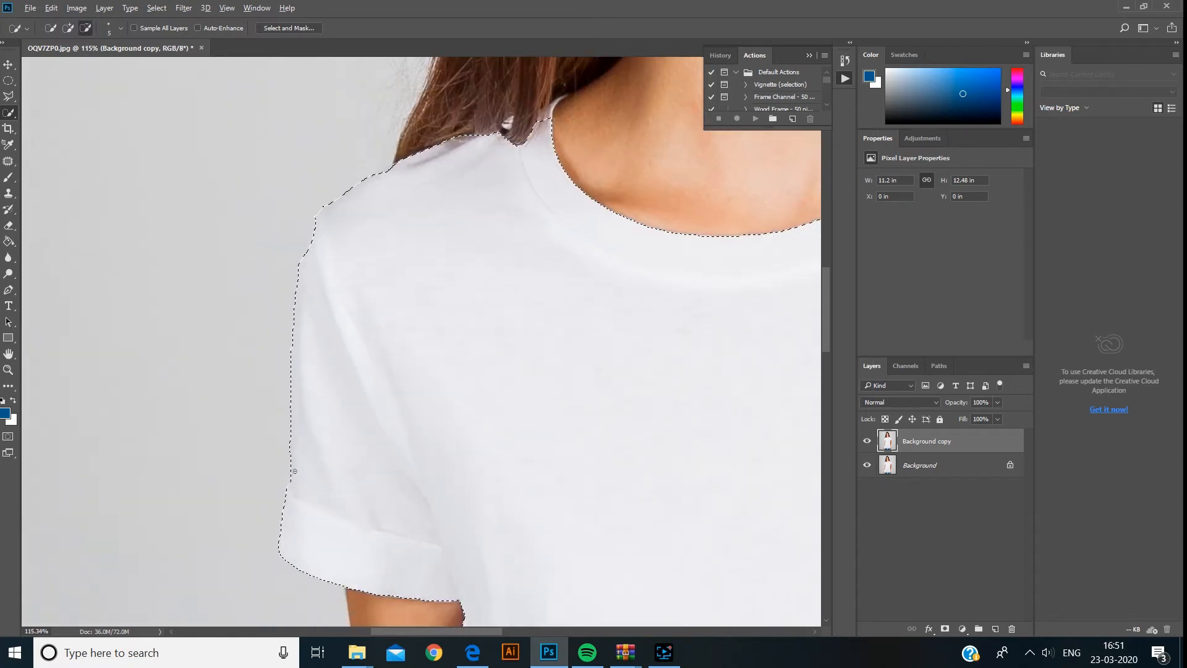
scroll(295, 371, "up", 2)
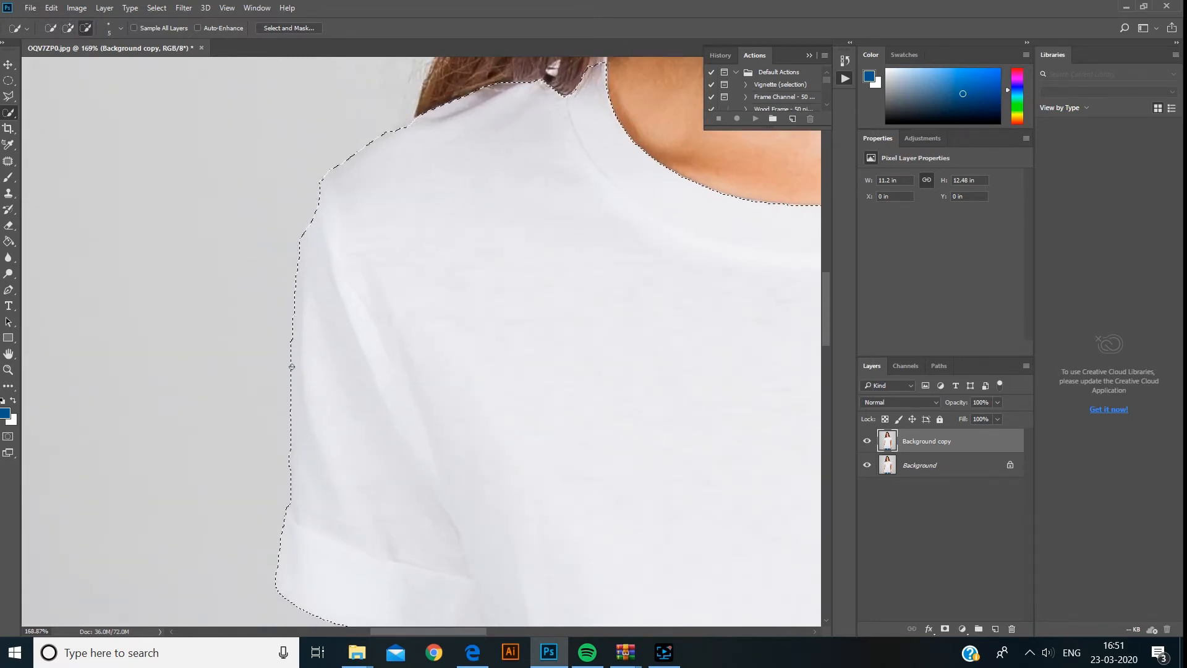
left_click(290, 489)
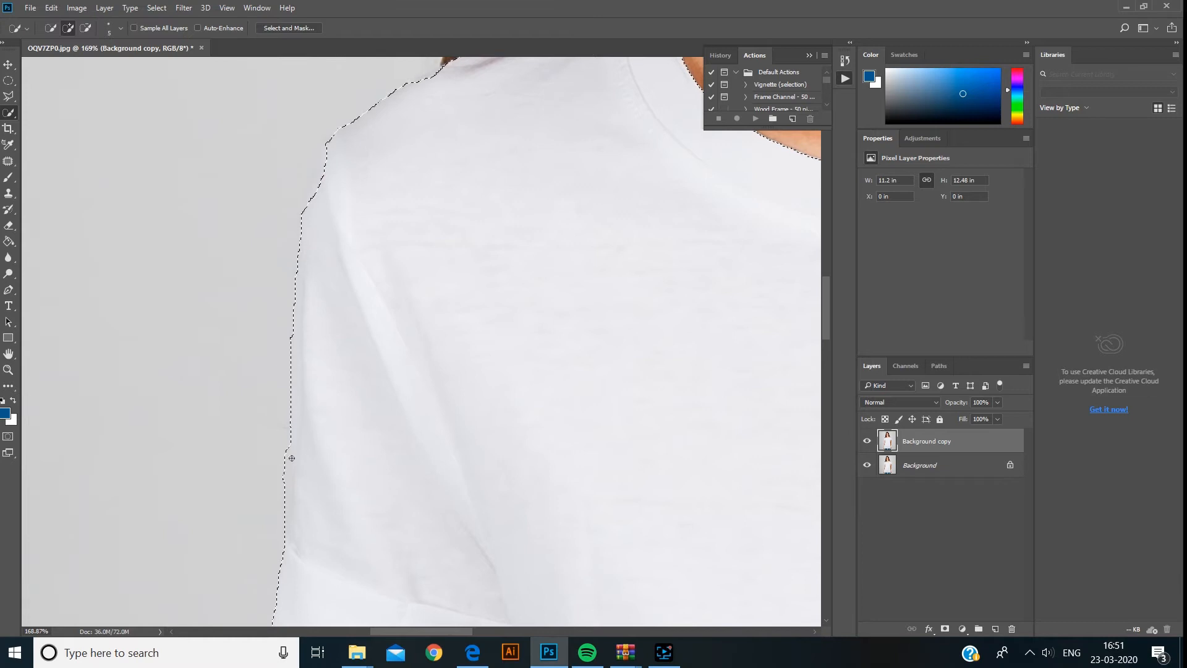
- Switch to subtract mode and remove stray background from the selection along the left side
left_click(84, 28)
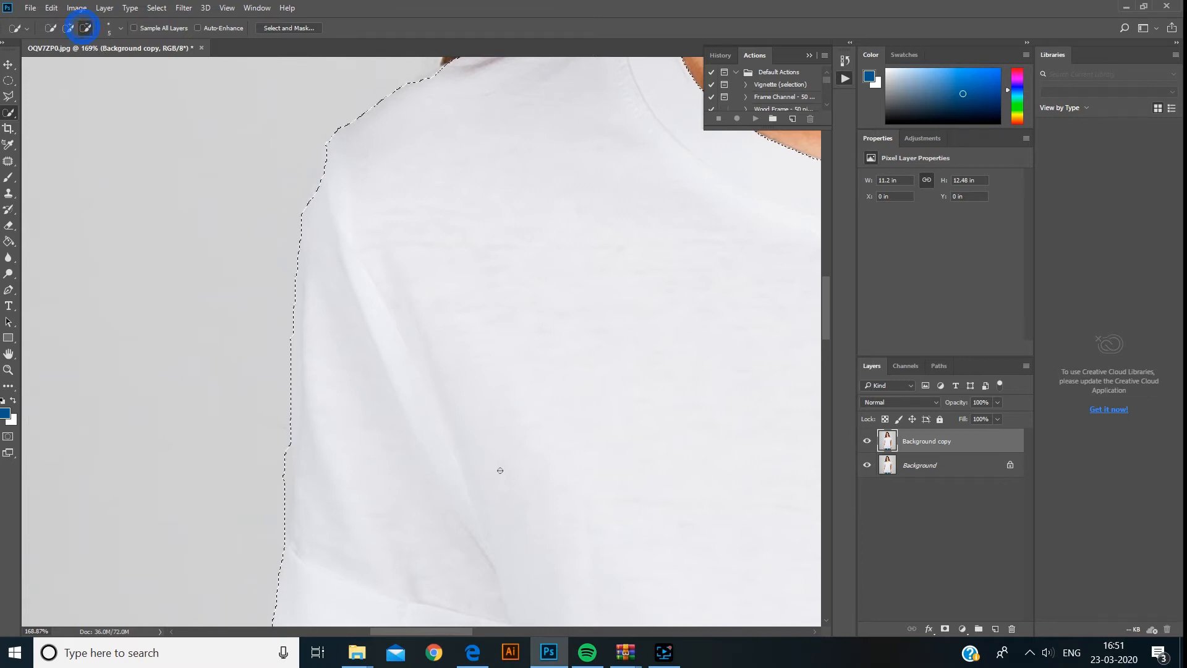
left_click(288, 447)
left_click(288, 459)
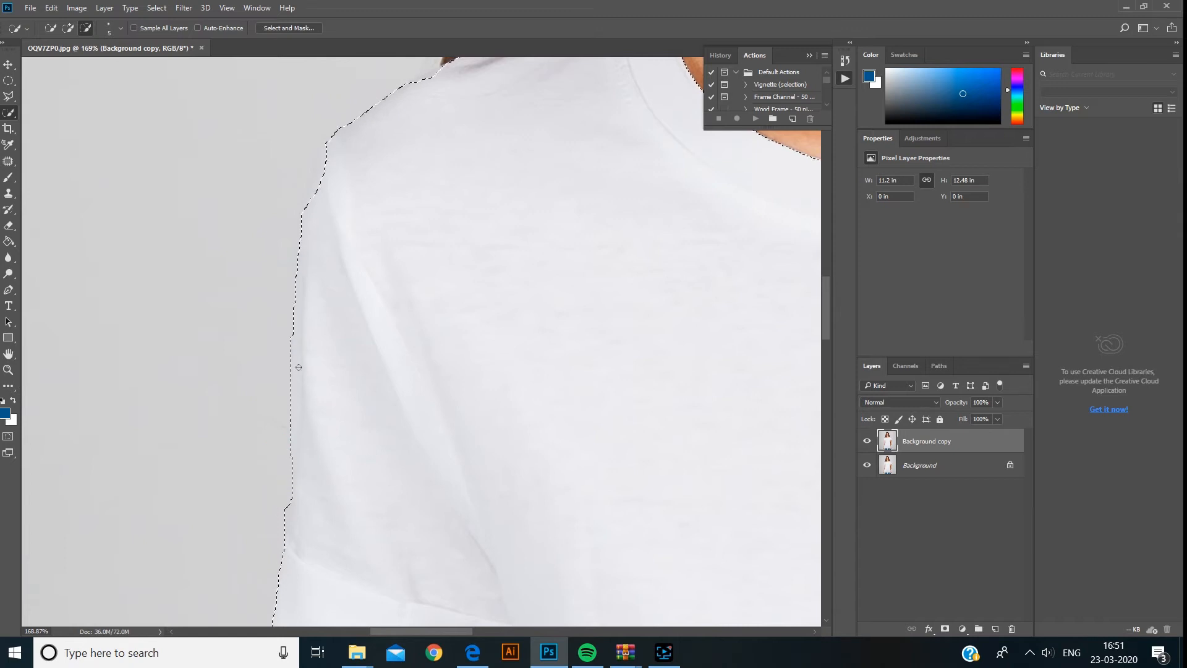
- Correct the selection where the hair overlaps the back of the collar
left_click_drag(374, 241, 245, 506)
scroll(533, 274, "up", 10)
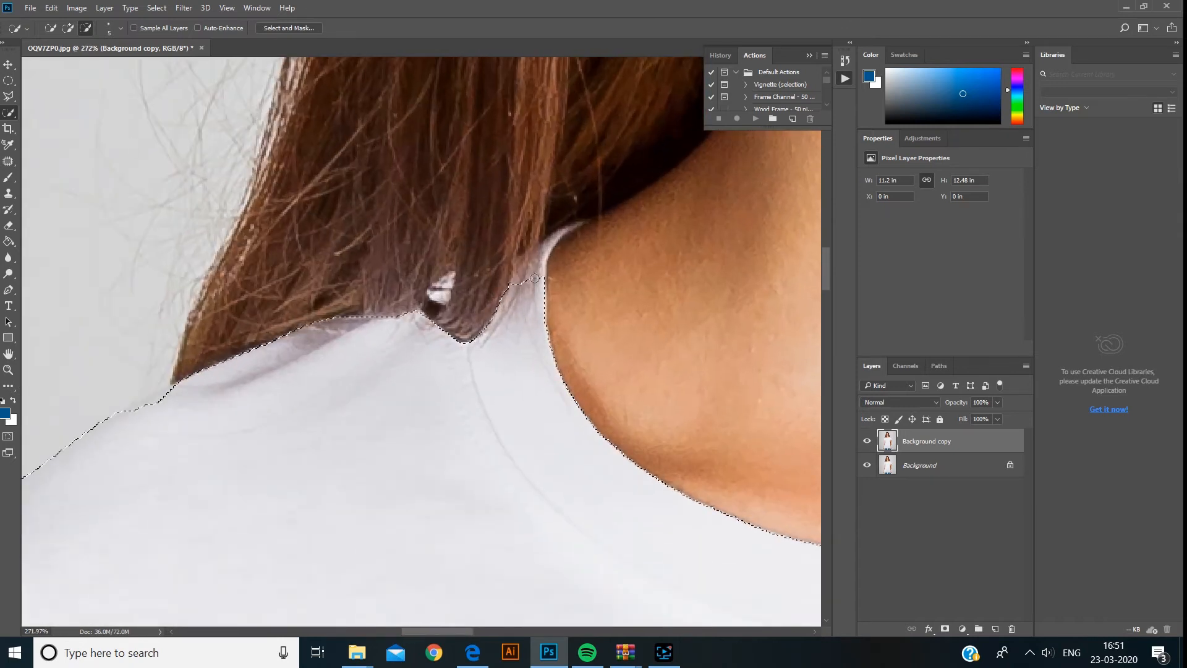
left_click(538, 282)
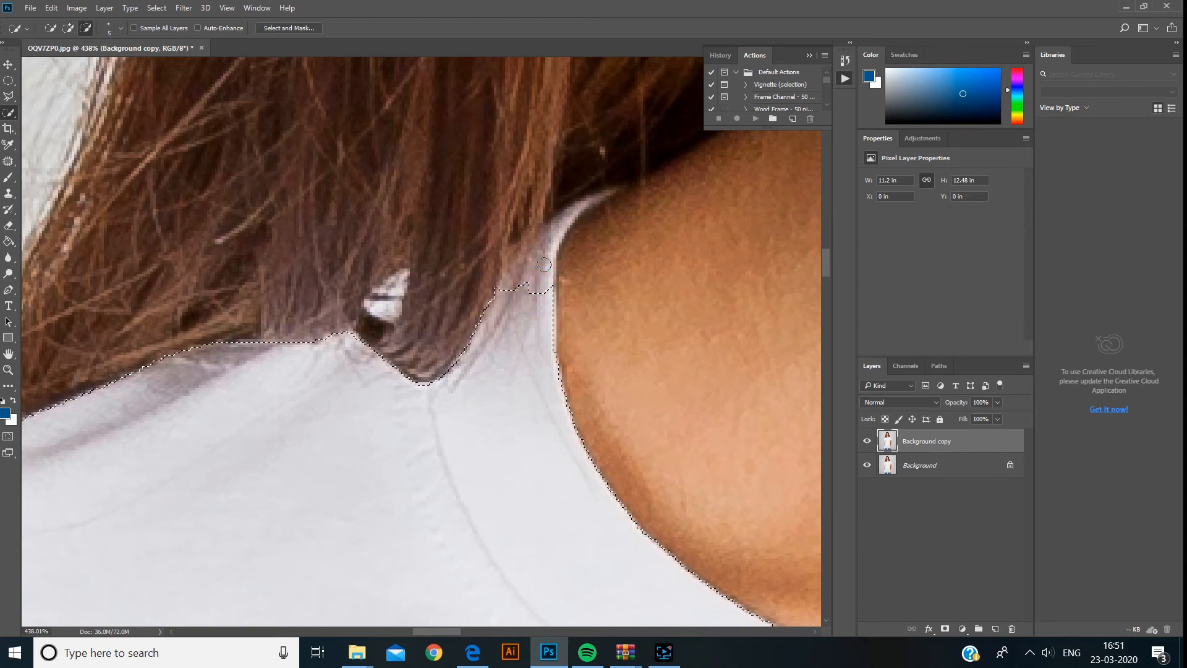
left_click(542, 306)
left_click(520, 391)
left_click(523, 429)
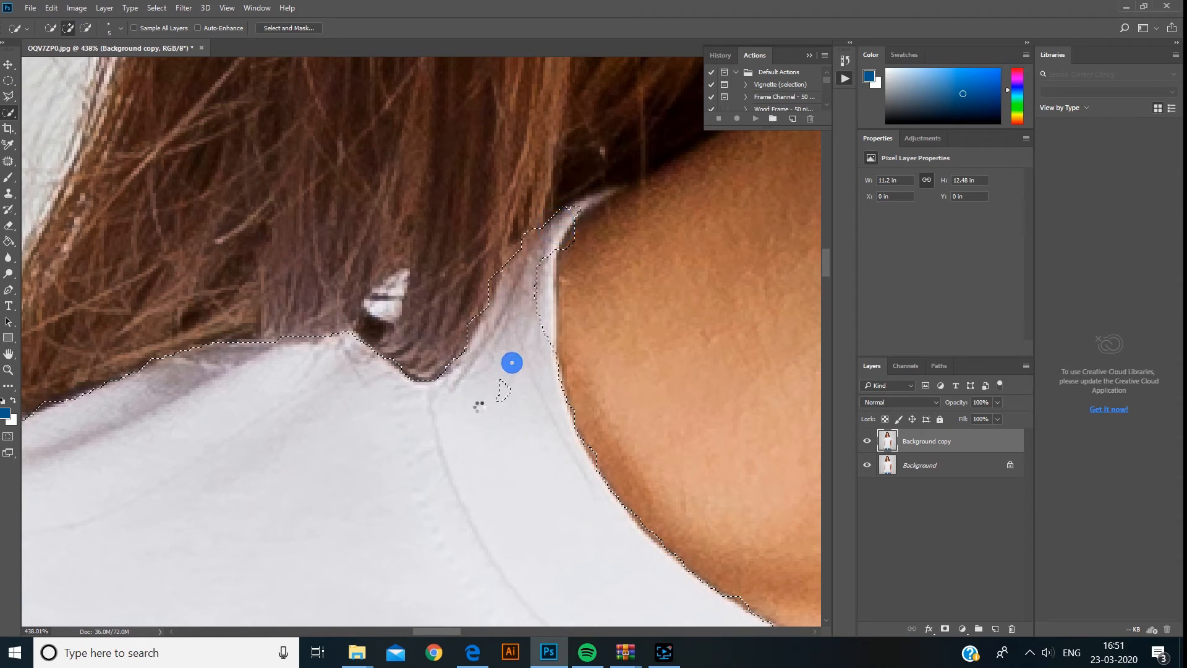
- Adjust the selection edge along the collar next to the neck
left_click(546, 251)
left_click(533, 273)
mouse_move(536, 304)
left_mouse_down()
mouse_move(540, 324)
mouse_move(585, 242)
left_mouse_up()
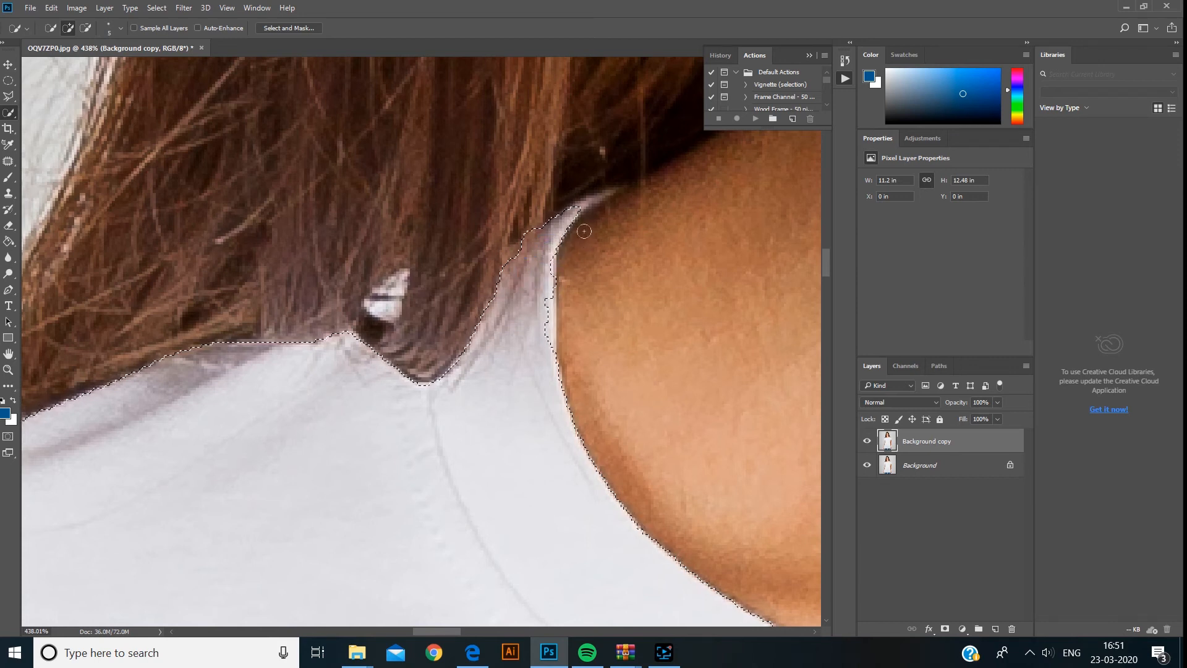
scroll(584, 231, "down", 1)
left_click(551, 312)
left_click_drag(554, 336, 584, 256)
left_click(549, 340)
scroll(548, 339, "down", 10)
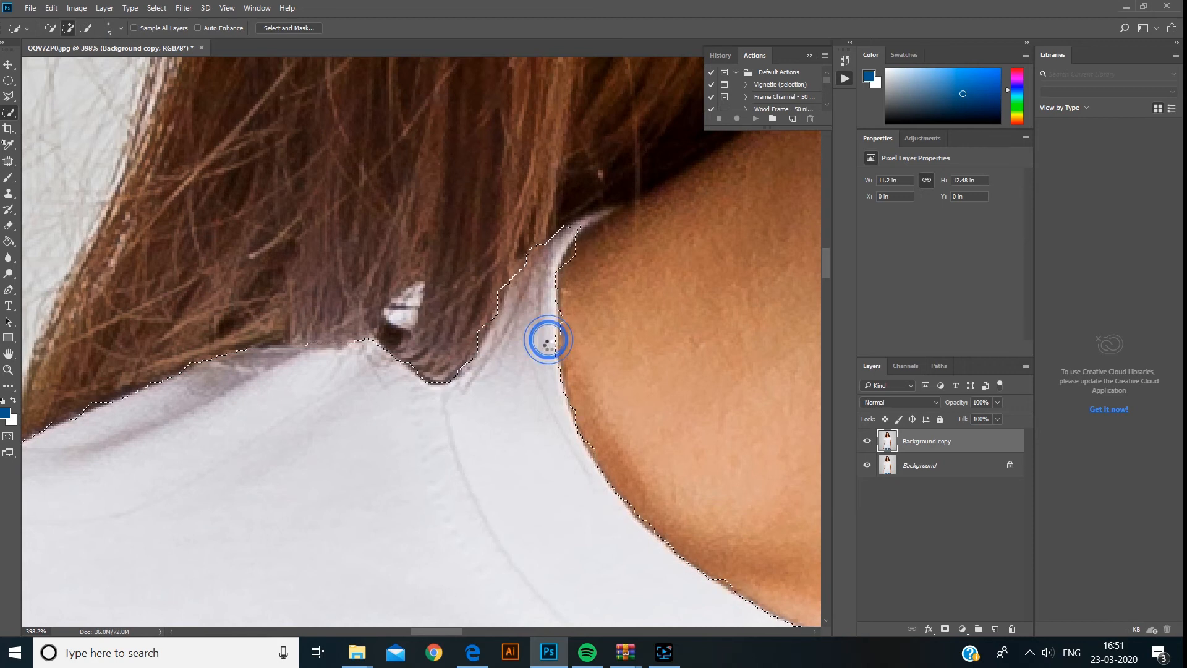
- Add the folded corner of the right sleeve cuff to the T-shirt selection
scroll(566, 390, "down", 2)
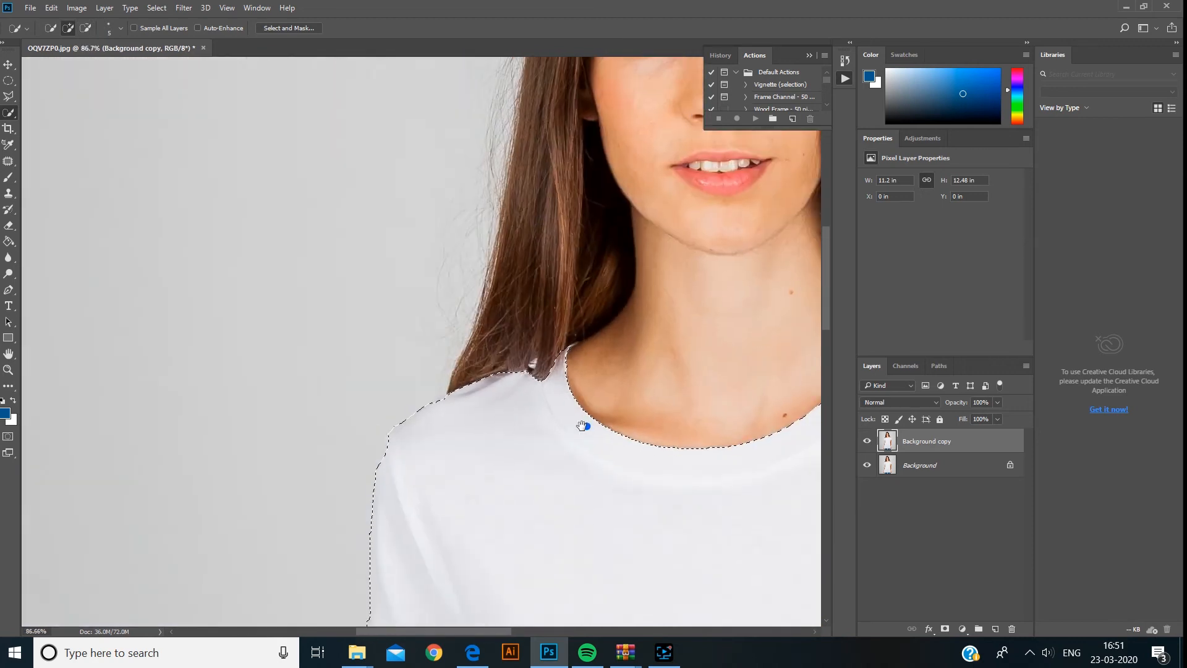
left_click_drag(584, 424, 252, 239)
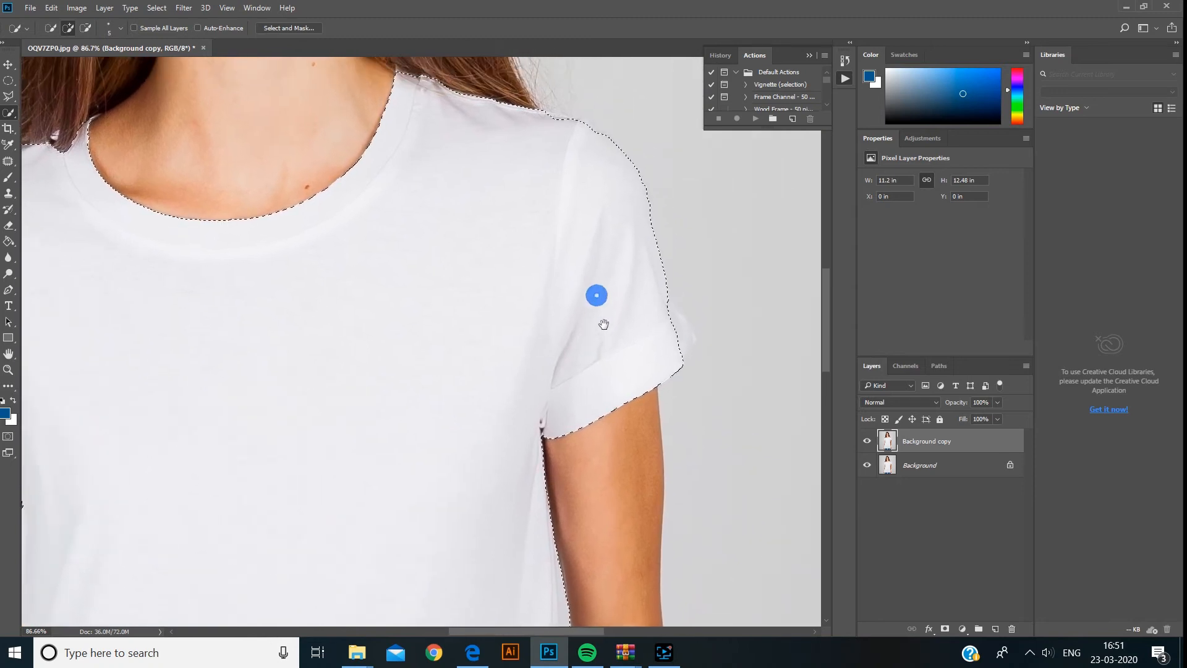
left_click_drag(604, 323, 400, 345)
scroll(464, 369, "up", 7)
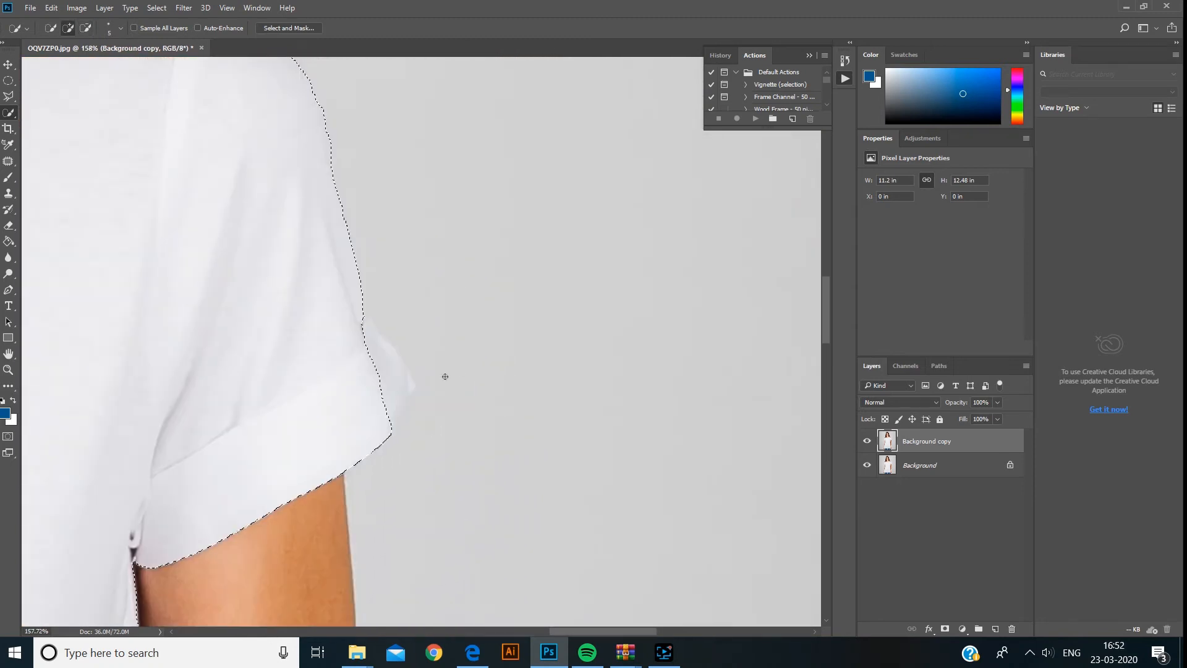
left_click(343, 373)
scroll(352, 339, "up", 4)
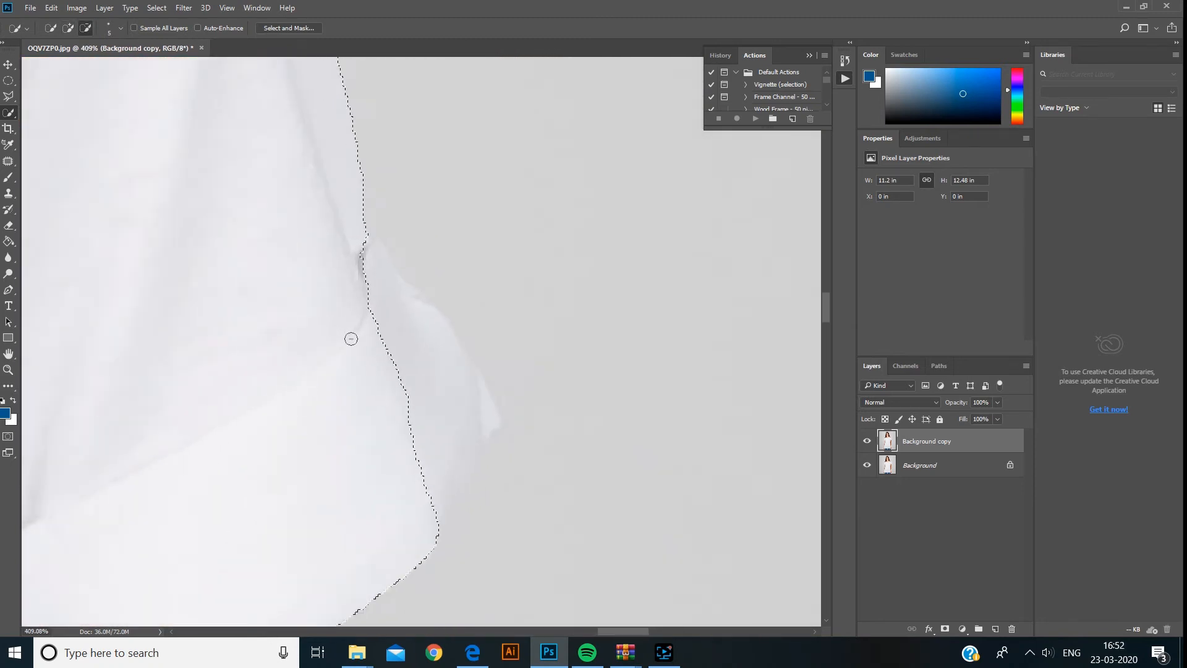
left_click(358, 252)
left_click(376, 288)
left_click(363, 252)
left_click(398, 312)
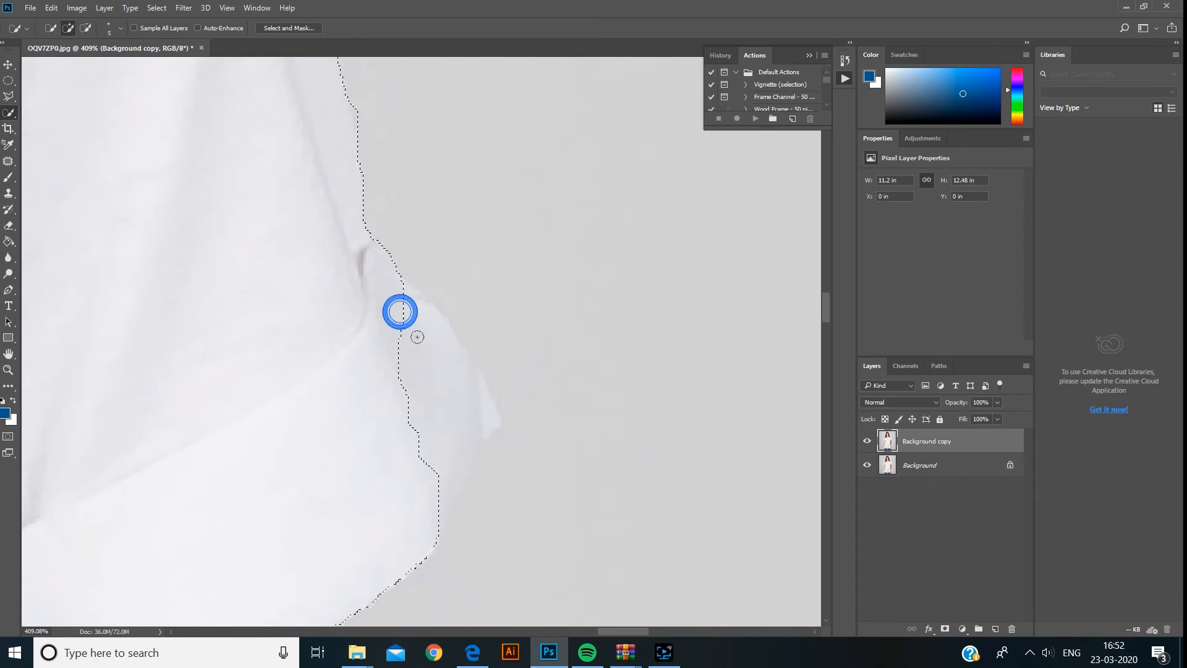
left_click(413, 360)
left_click(453, 387)
left_click(474, 409)
left_click(472, 389)
left_click(484, 411)
left_click(488, 407)
left_click(489, 419)
left_click(488, 429)
- Inspect the selection edge around the right sleeve and shoulder at different zoom levels
scroll(488, 430, "down", 4)
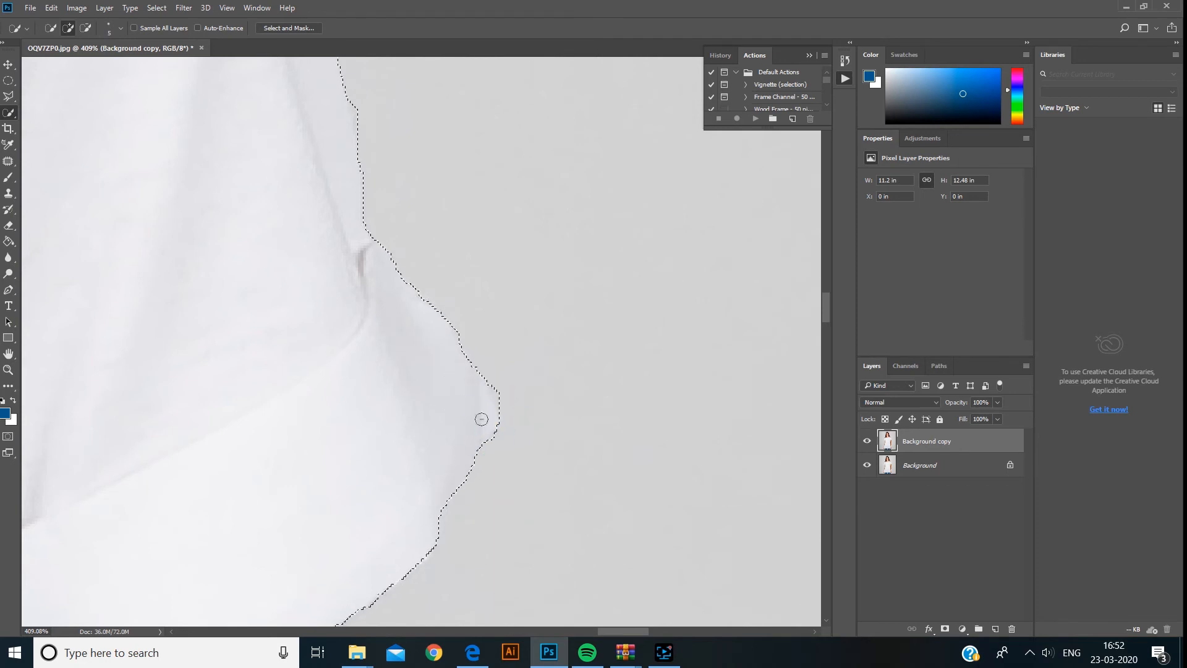
scroll(495, 421, "up", 7)
scroll(500, 415, "up", 3)
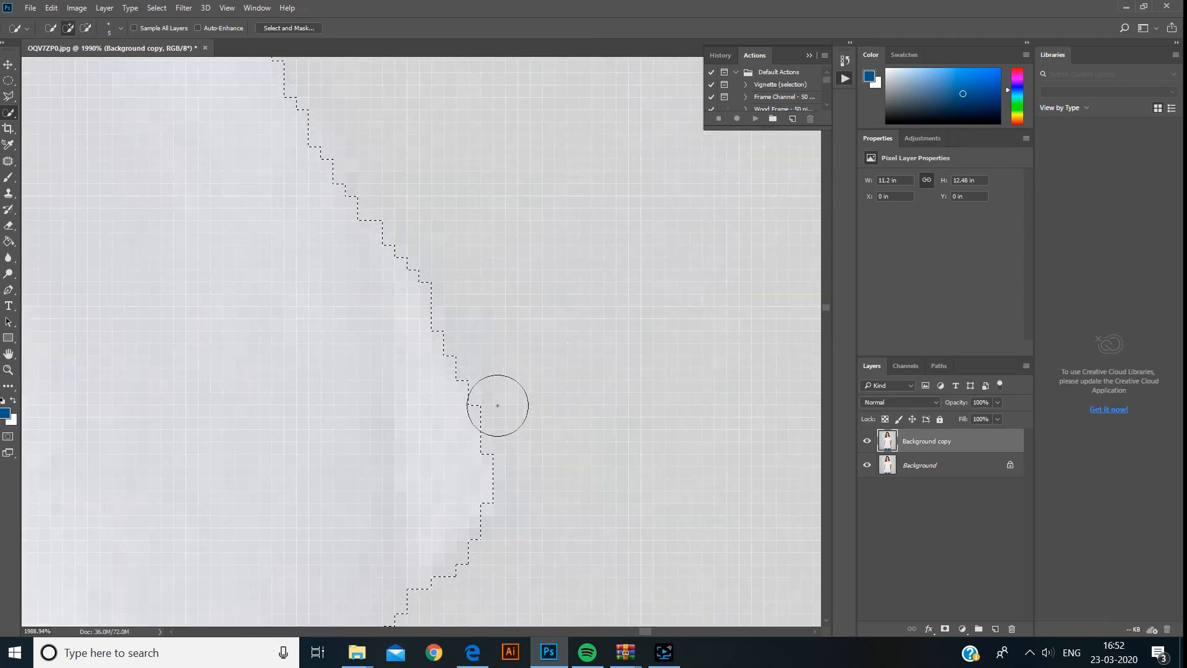
scroll(453, 337, "down", 6)
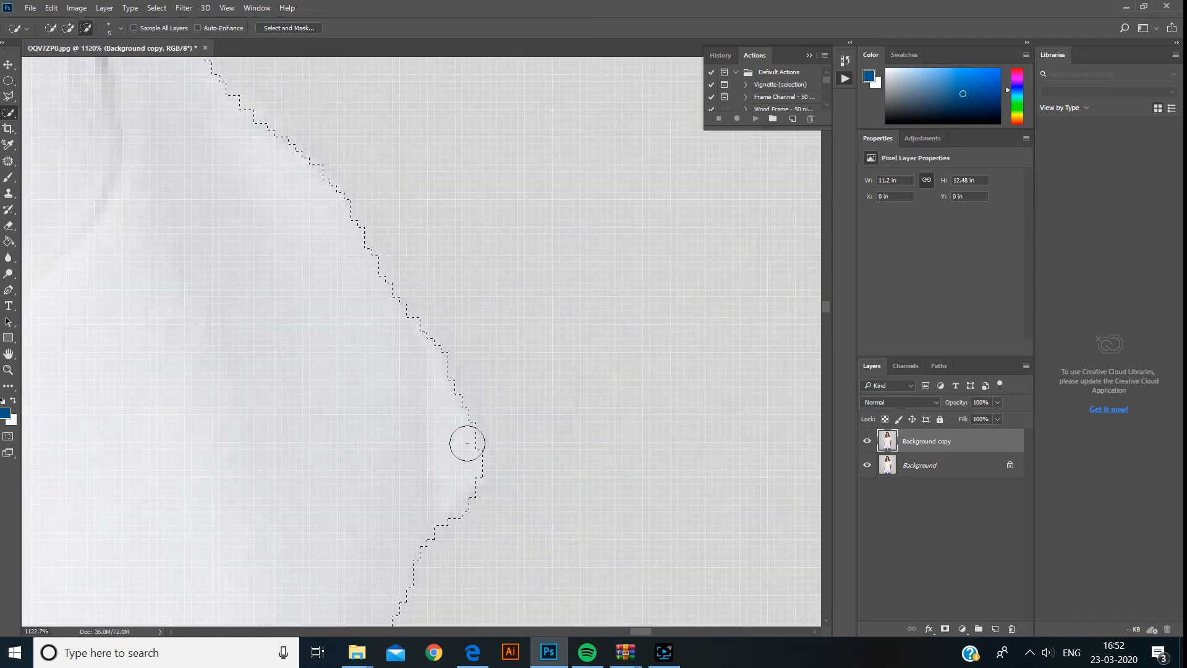
scroll(346, 290, "down", 5)
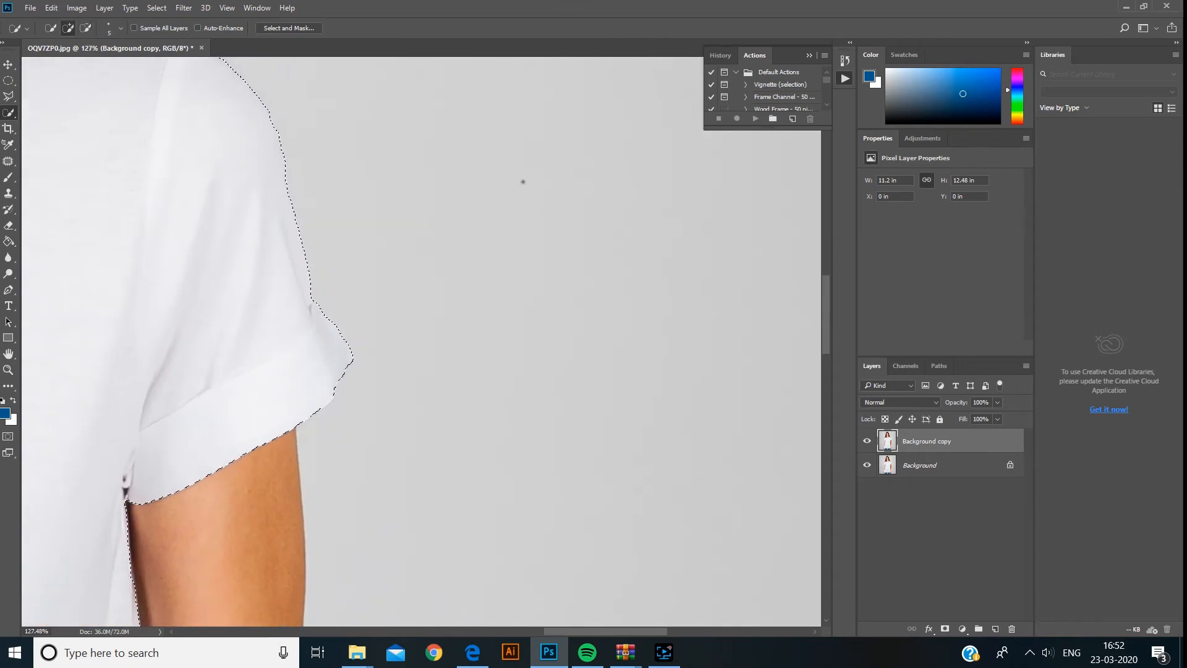
scroll(296, 327, "down", 2)
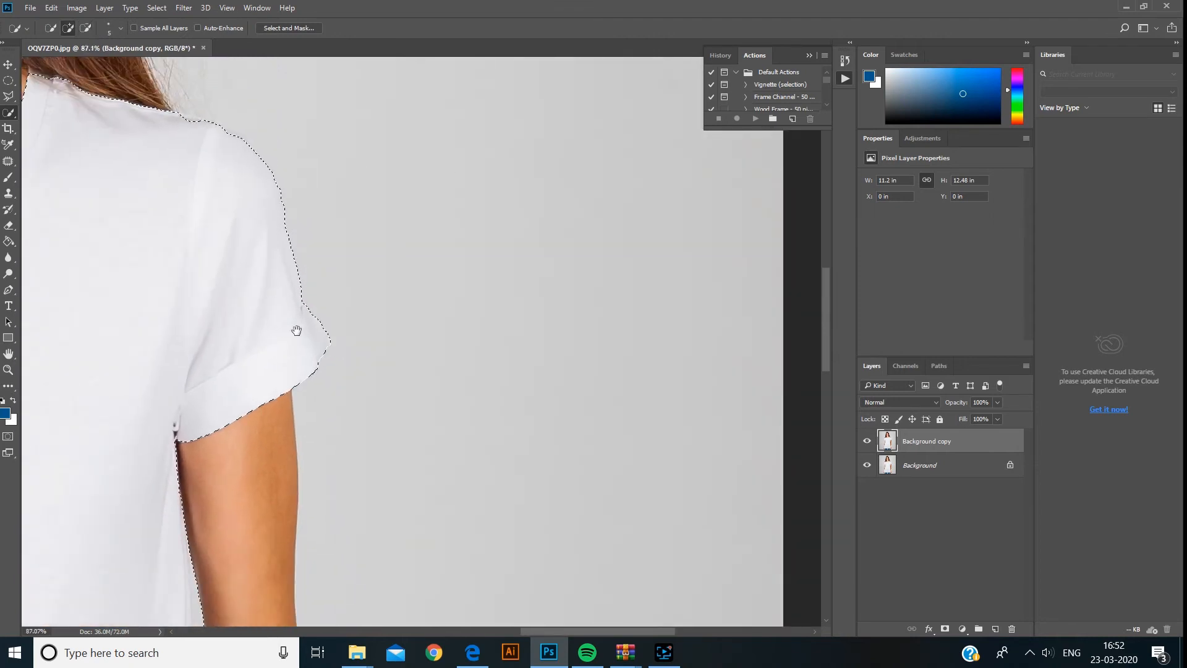
scroll(297, 331, "down", 2)
scroll(320, 376, "down", 1)
mouse_move(319, 375)
left_mouse_down()
mouse_move(316, 334)
mouse_move(424, 164)
mouse_move(424, 344)
left_mouse_up()
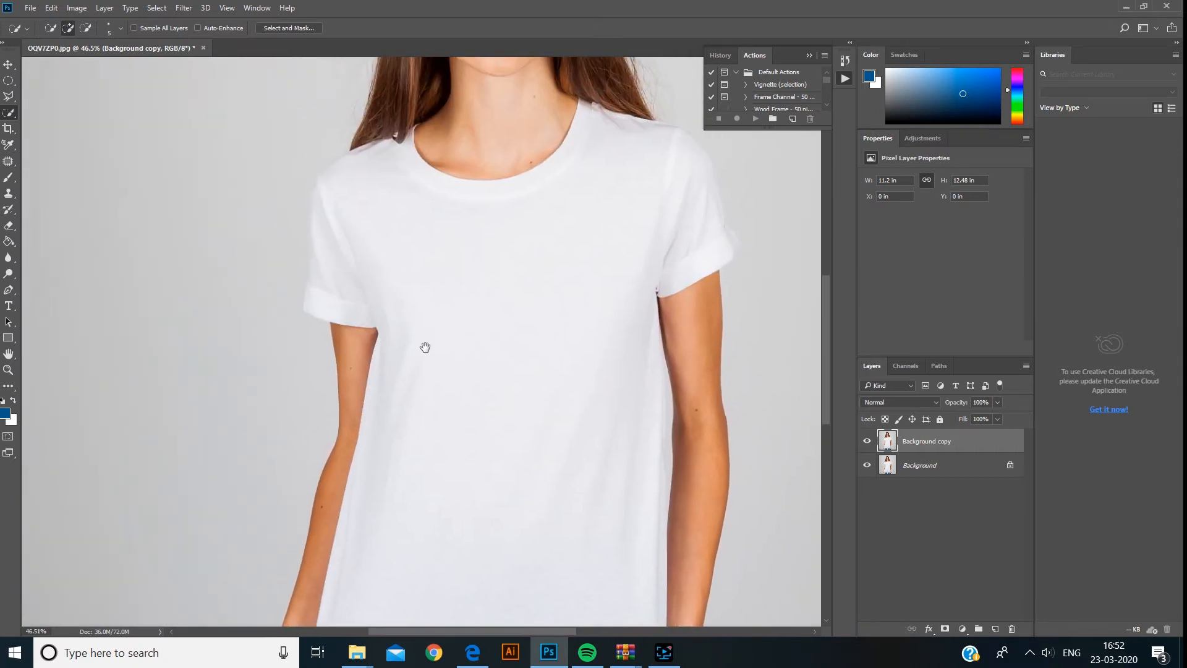
scroll(275, 290, "up", 4)
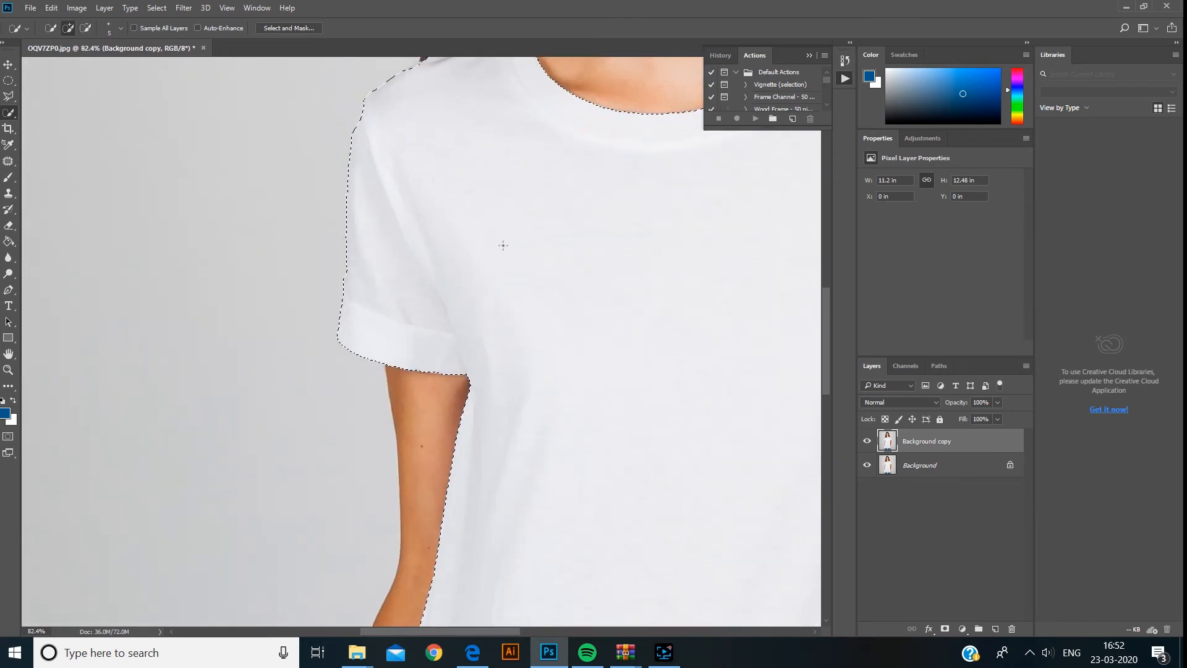
- Feather the T-shirt selection by 2 pixels
left_click(512, 242)
right_click(508, 243)
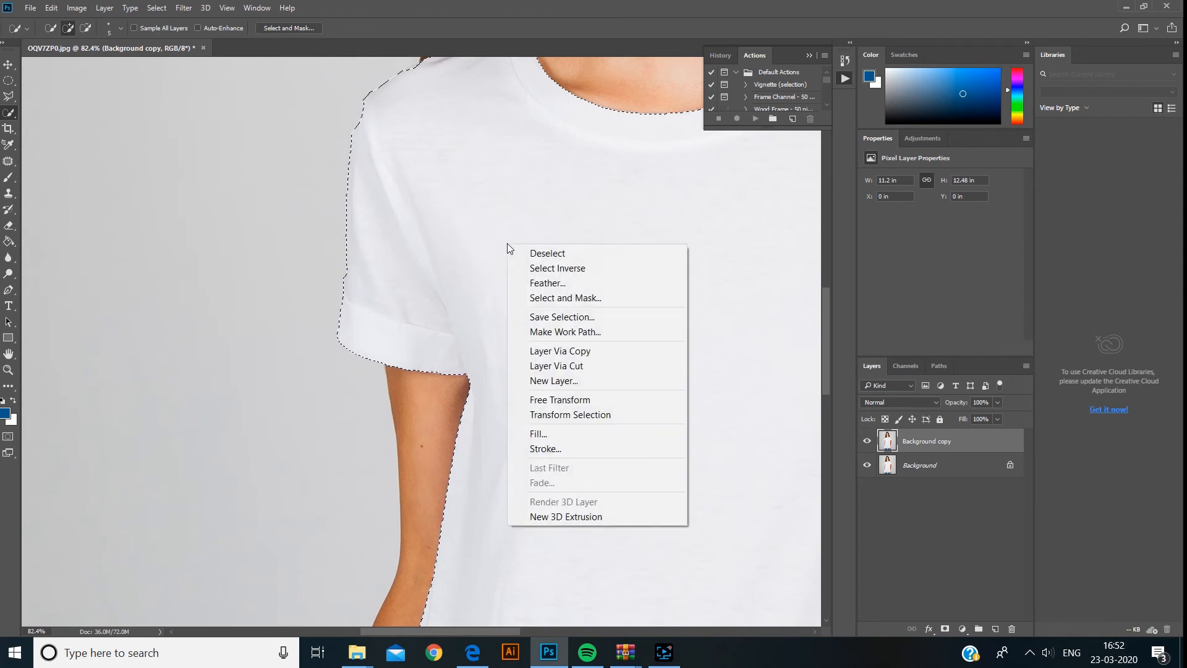
left_click(558, 283)
type("2")
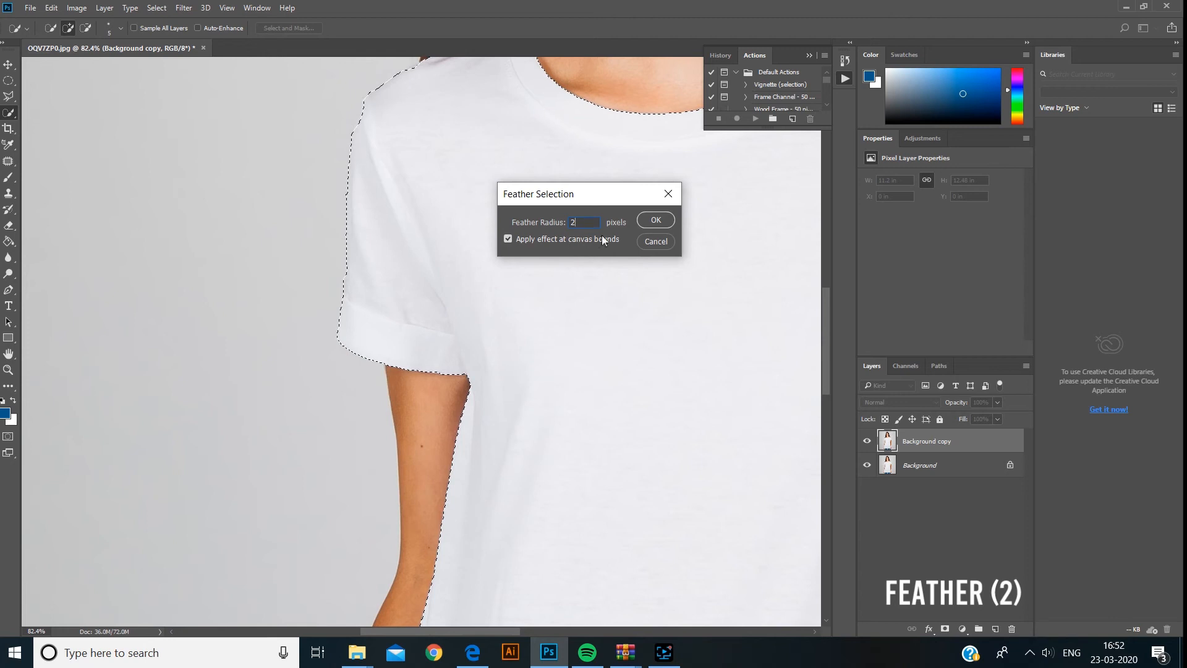
left_click(656, 221)
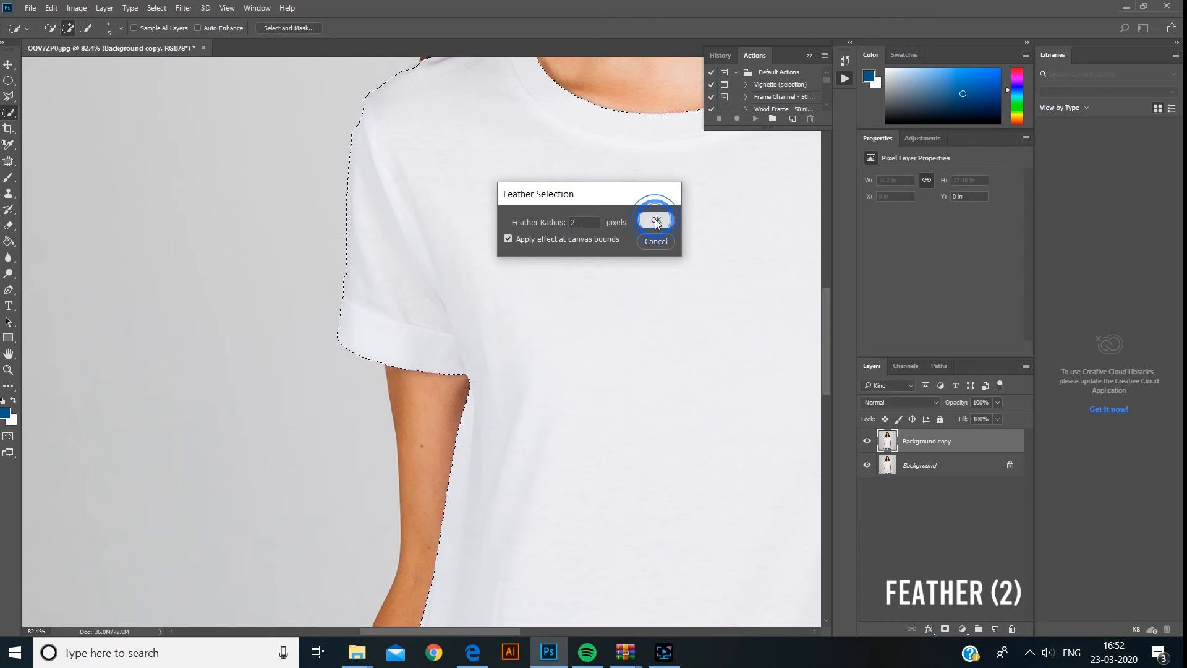
- Add a Hue/Saturation adjustment layer to the T-shirt selection
scroll(581, 346, "down", 3)
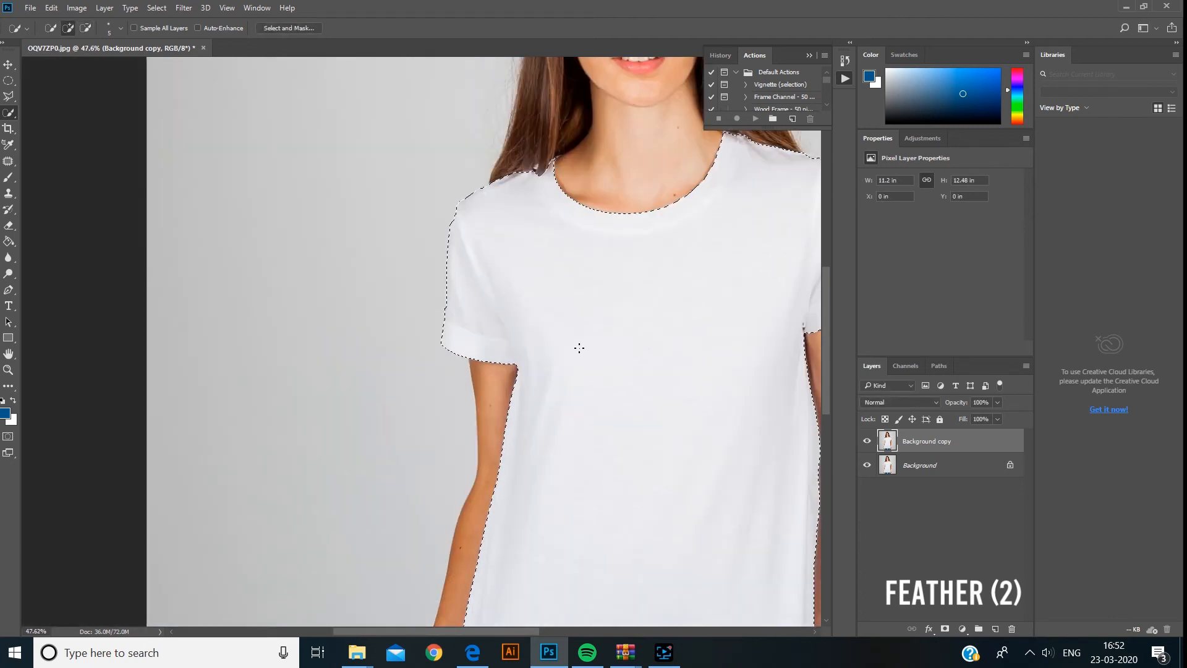
left_click_drag(620, 317, 356, 173)
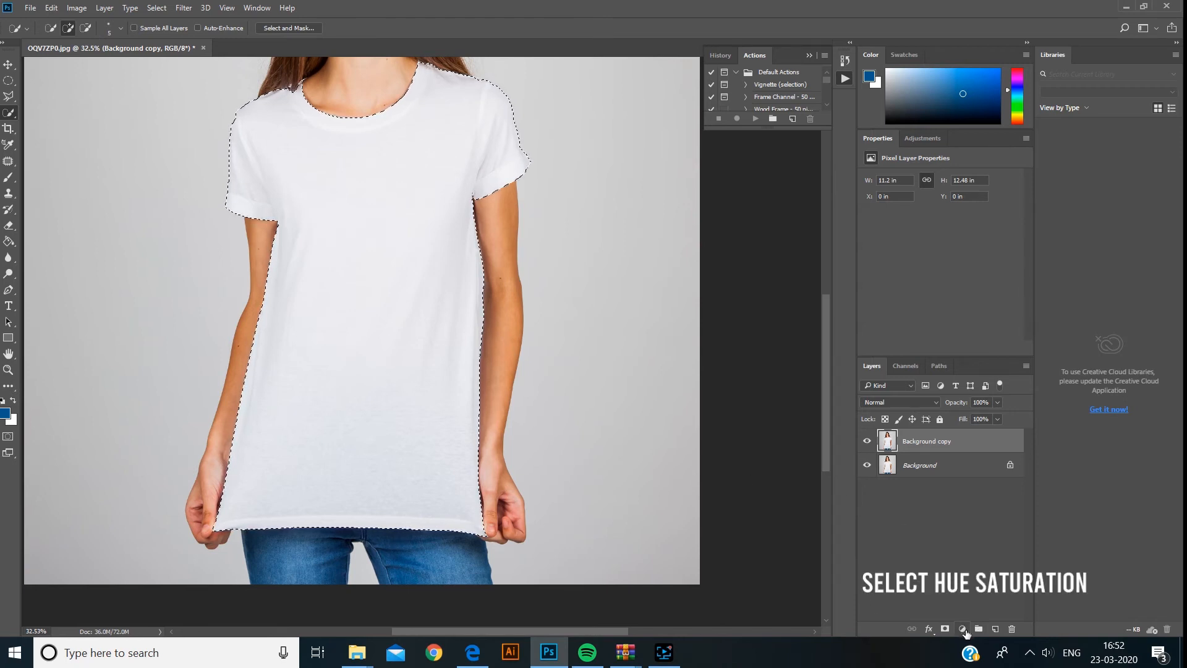
left_click(962, 629)
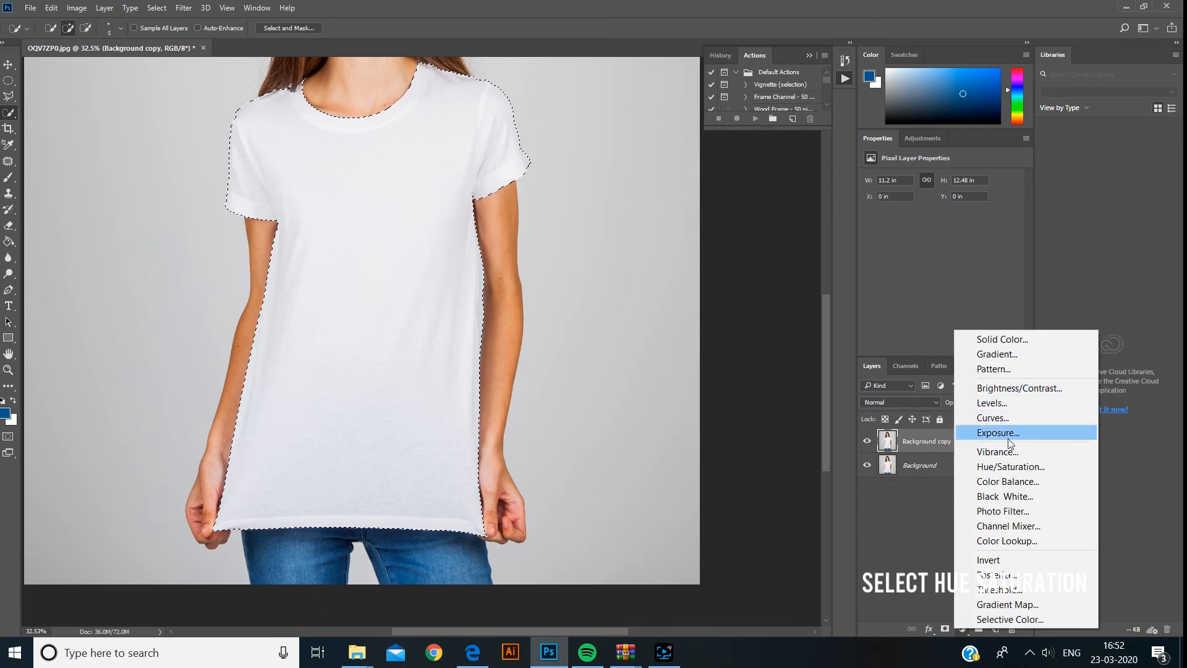
left_click(1019, 468)
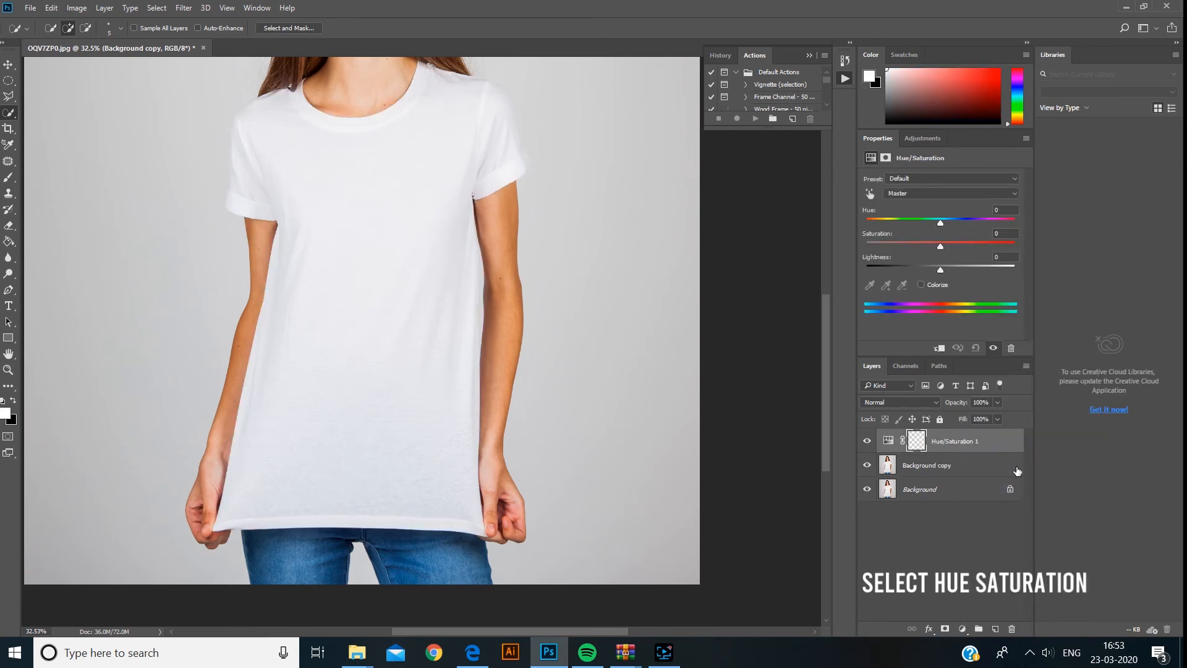
- Colorize the T-shirt with Hue 360, Saturation 100 and Lightness -16
left_click(925, 285)
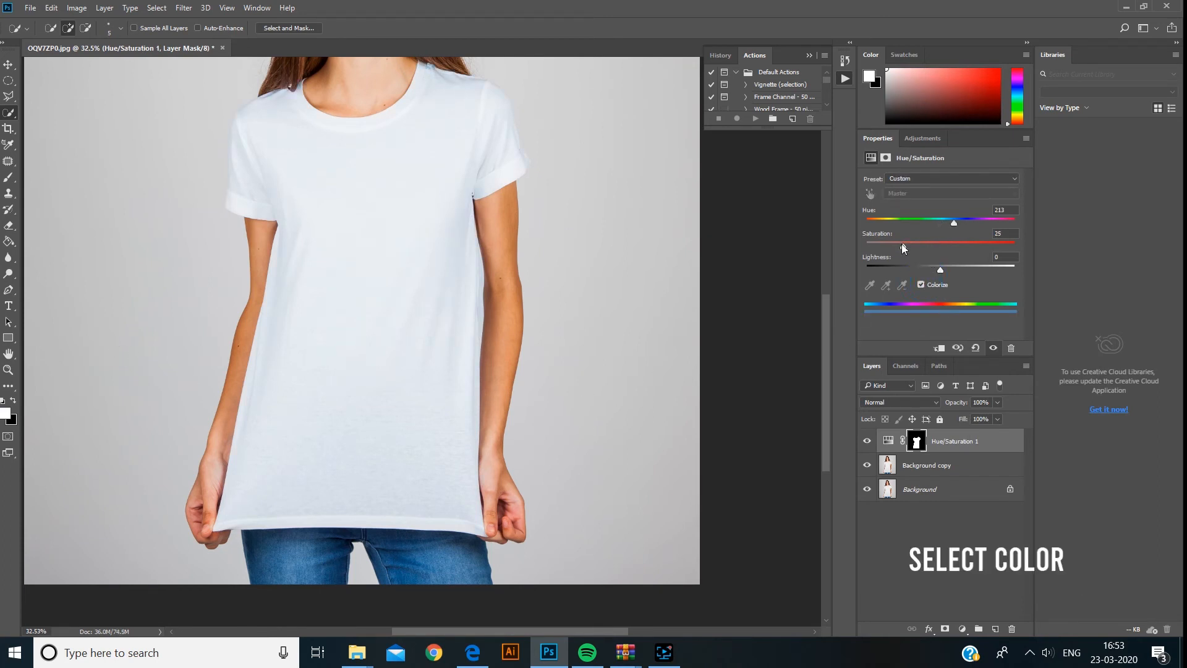
left_click_drag(914, 245, 943, 247)
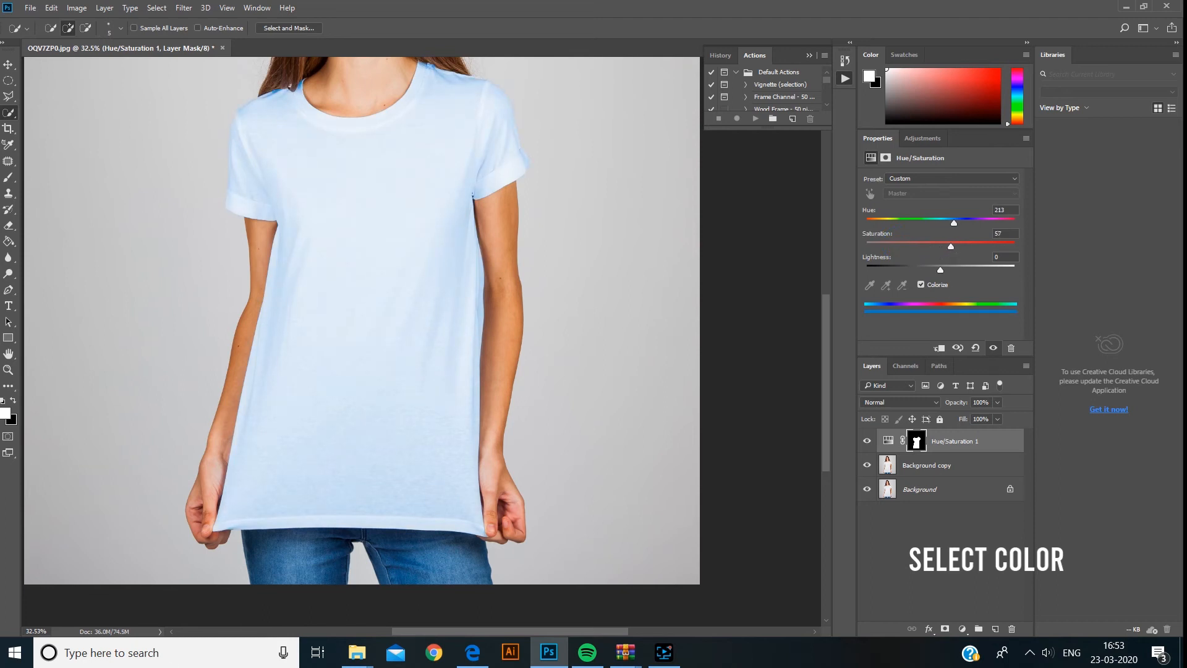
left_click(962, 222)
left_click_drag(977, 225, 985, 224)
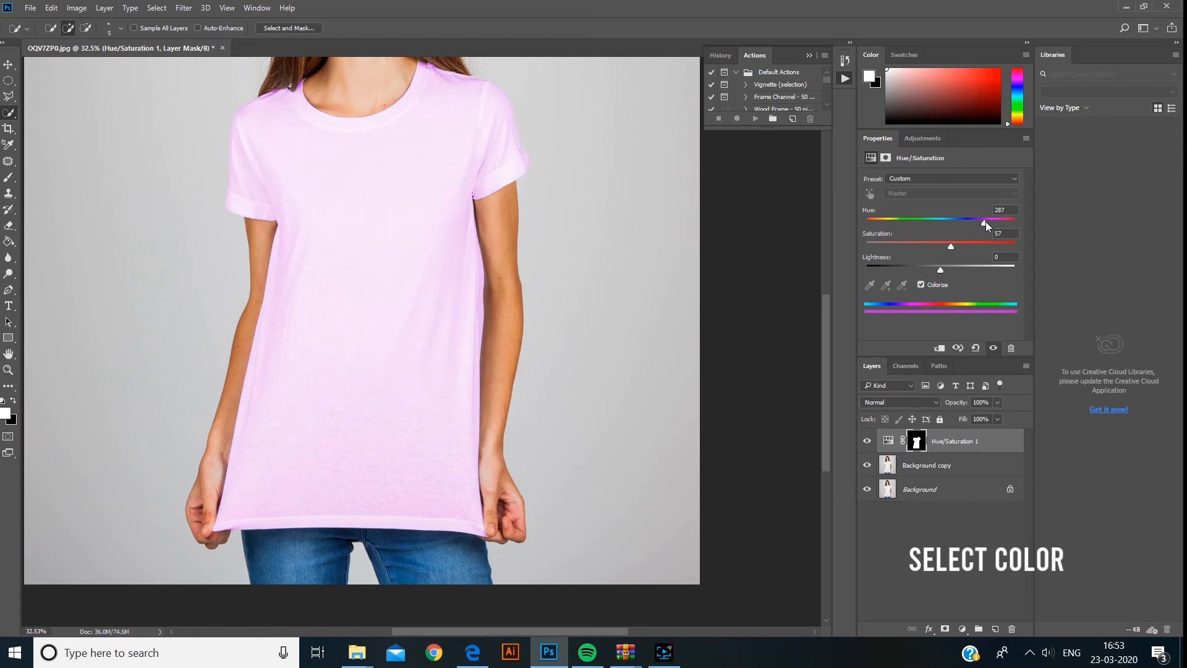
left_click_drag(1015, 223, 1023, 253)
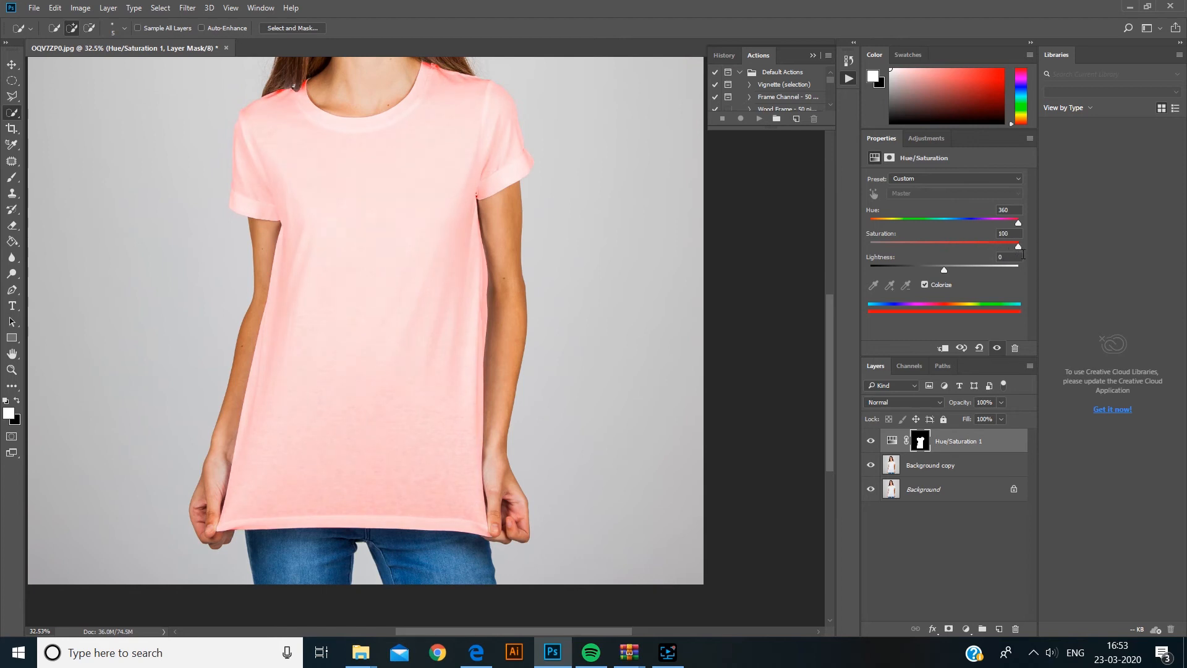
left_click_drag(945, 271, 932, 270)
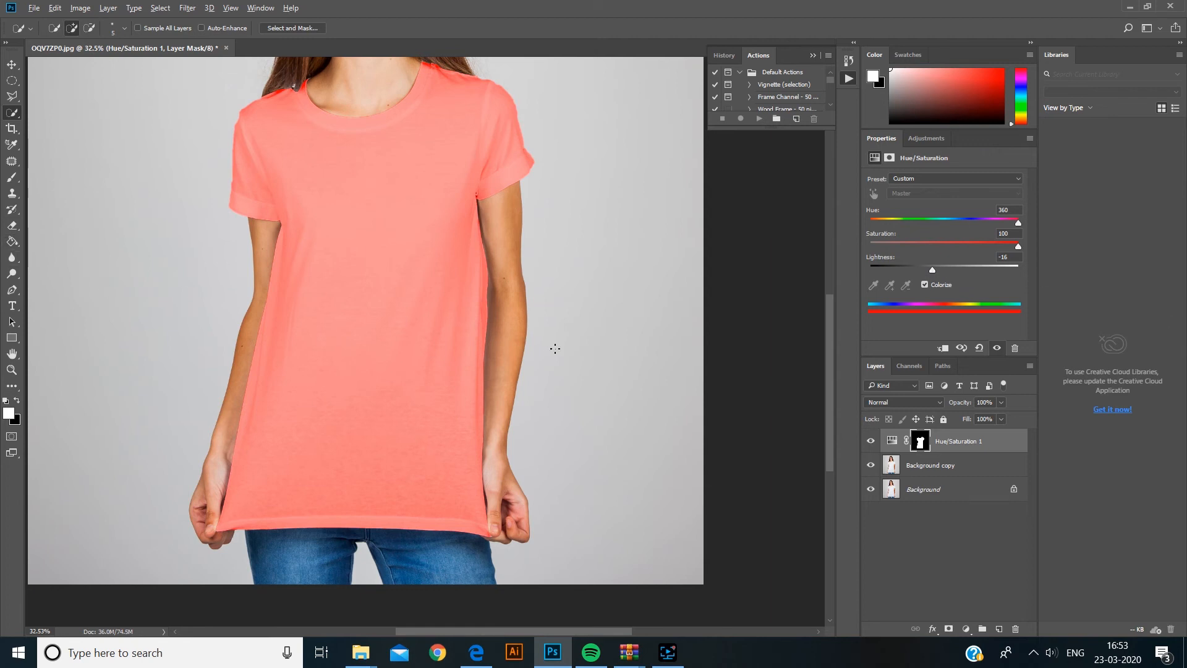
- Paint on the adjustment layer mask over the white highlight in the hair near the collar
key("ctrl+0")
scroll(369, 269, "up", 2)
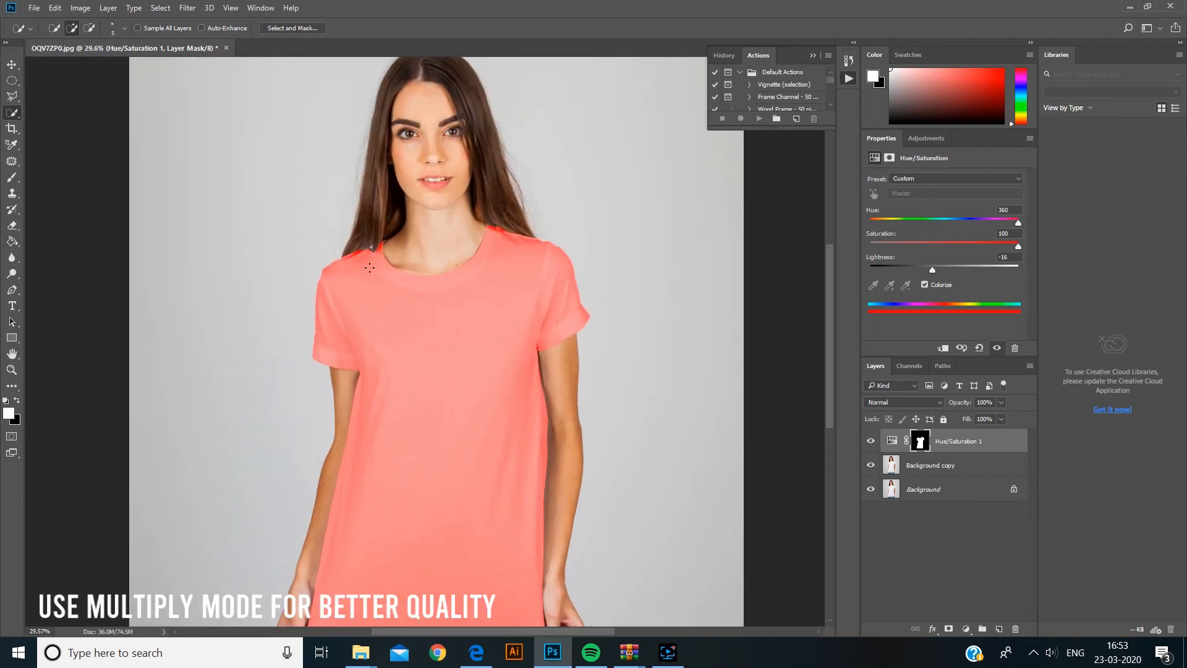
left_click(680, 228)
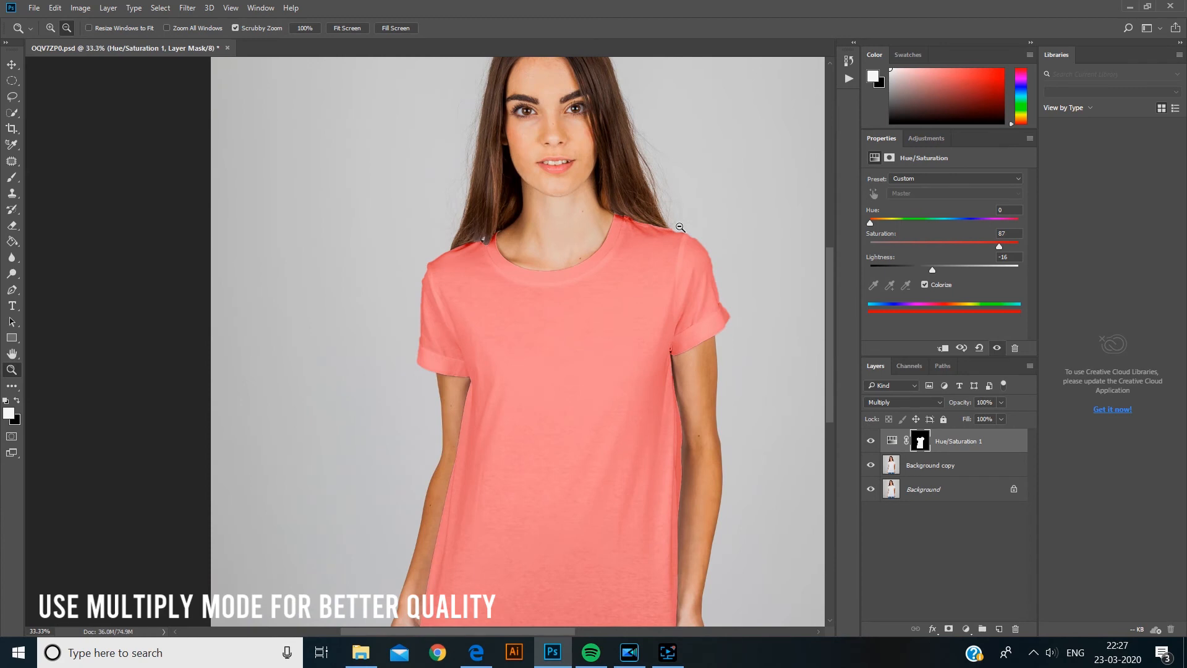
scroll(435, 228, "up", 9)
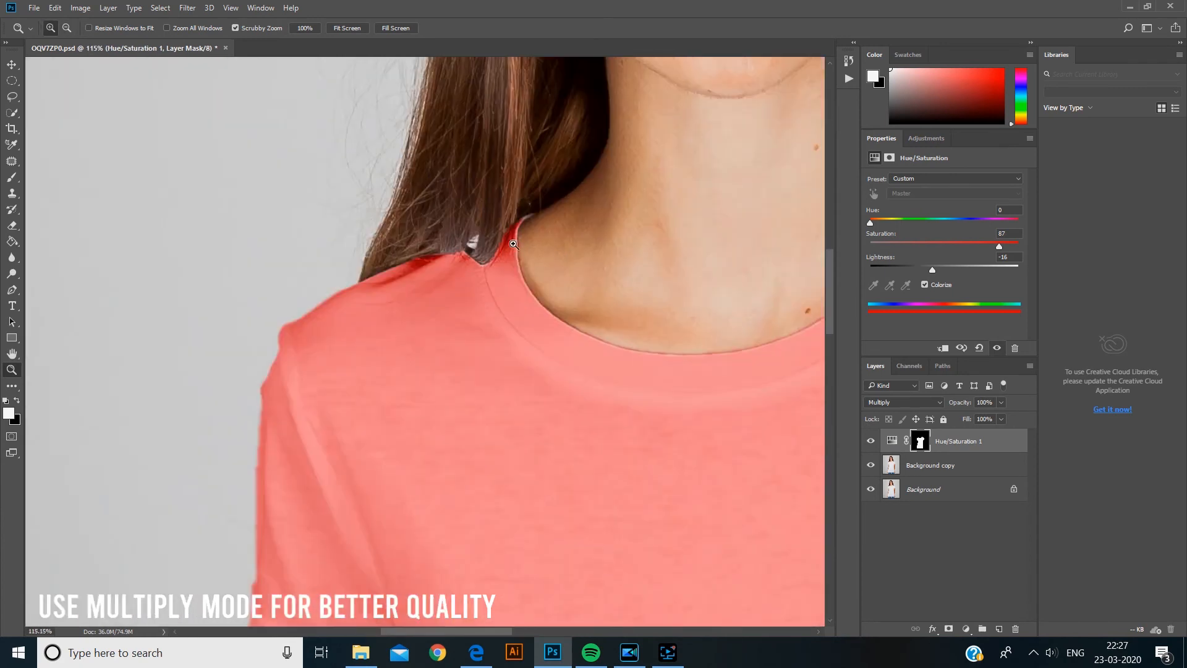
scroll(513, 241, "up", 7)
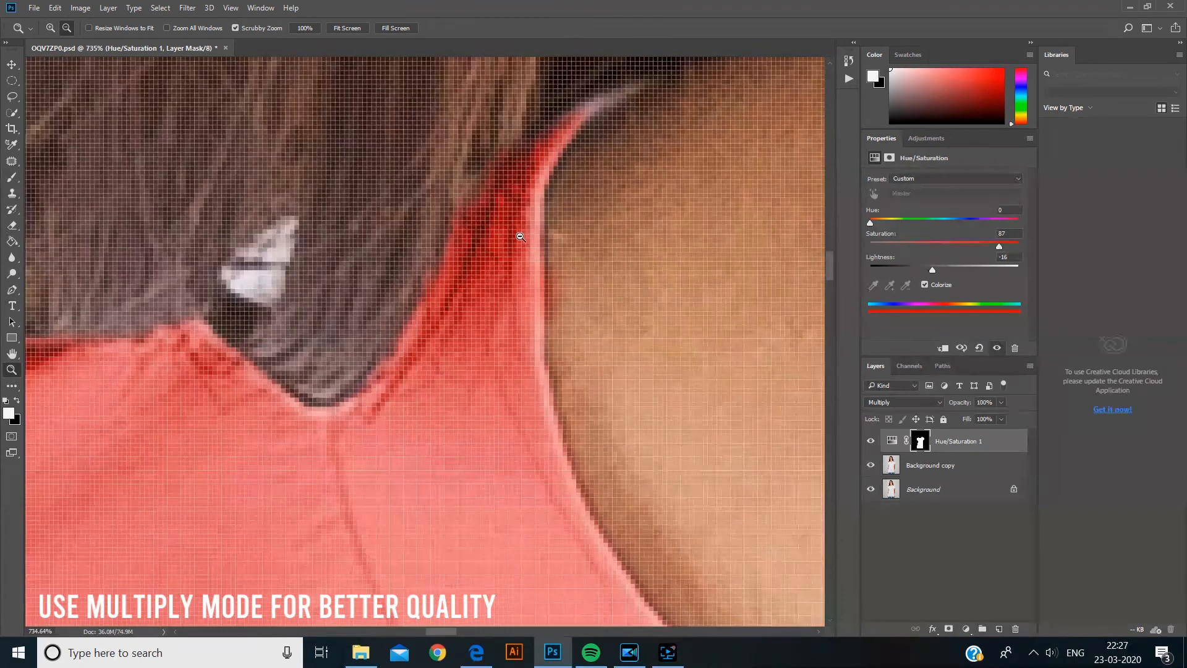
scroll(341, 254, "up", 2)
left_click_drag(307, 231, 530, 294)
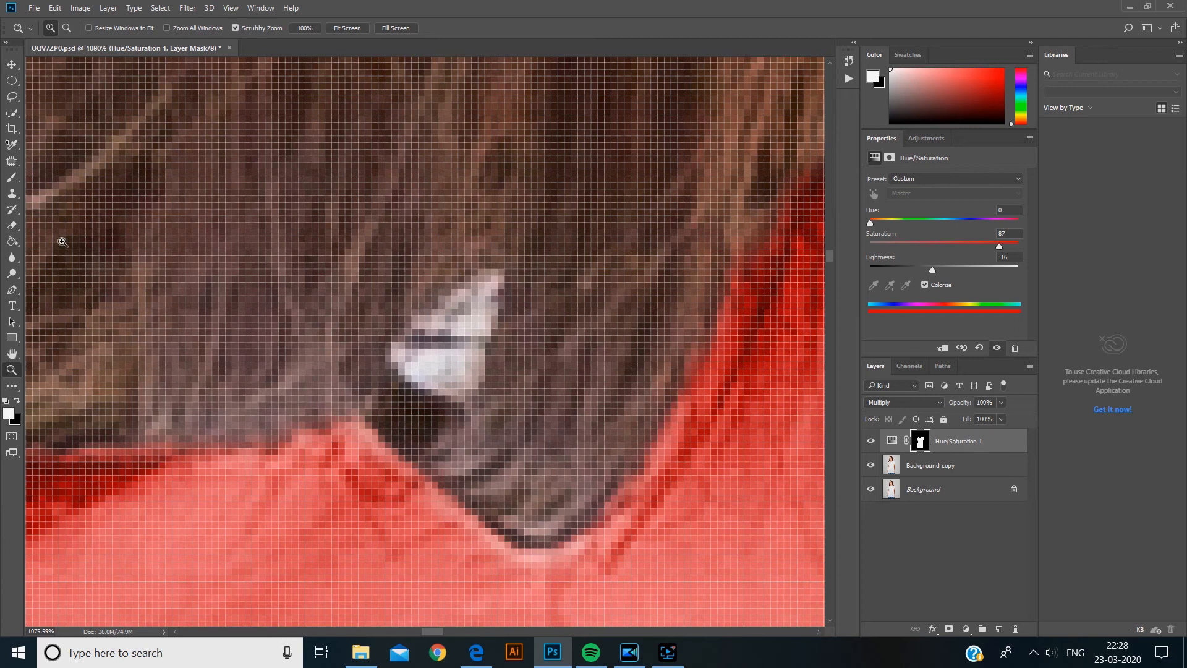
left_click(12, 178)
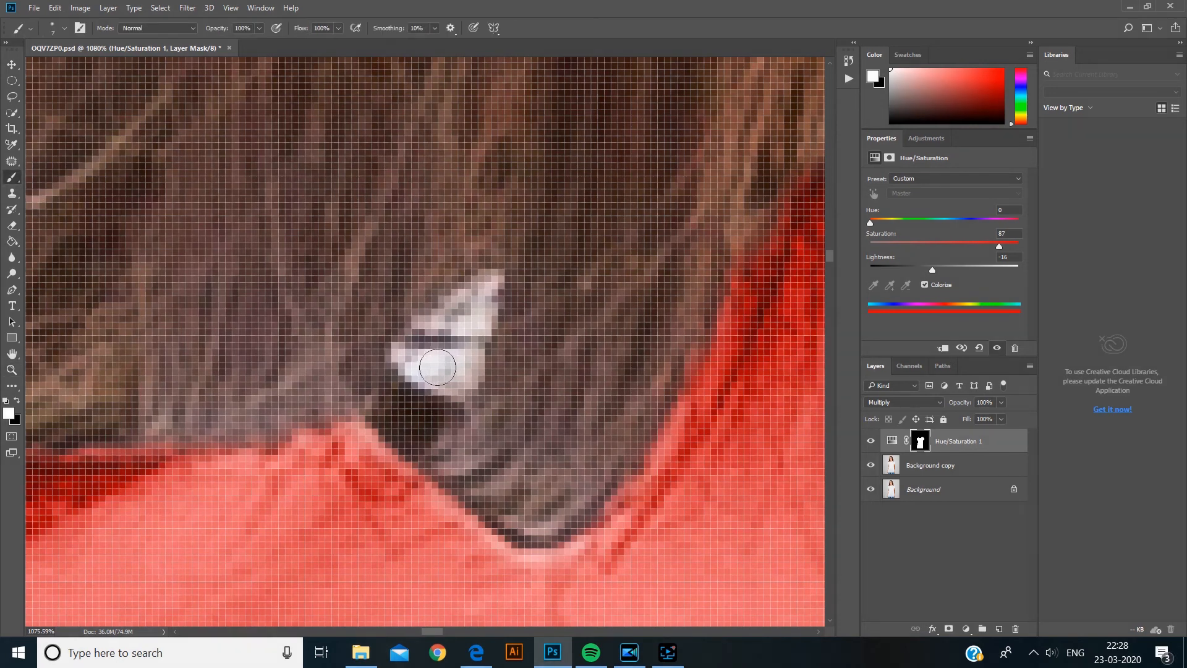
key("x")
key("x")
left_click(447, 369)
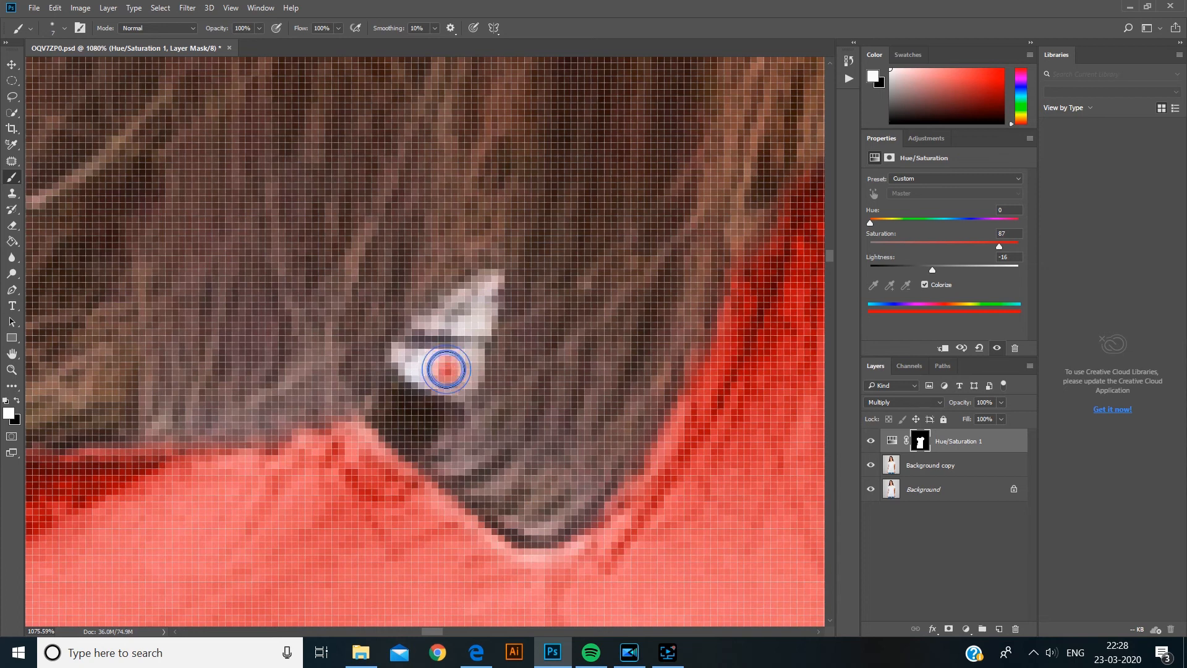
left_click(418, 359)
mouse_move(415, 359)
left_mouse_down()
mouse_move(450, 372)
mouse_move(466, 360)
mouse_move(440, 321)
mouse_move(481, 307)
mouse_move(492, 282)
mouse_move(473, 291)
mouse_move(464, 278)
mouse_move(436, 325)
left_mouse_up()
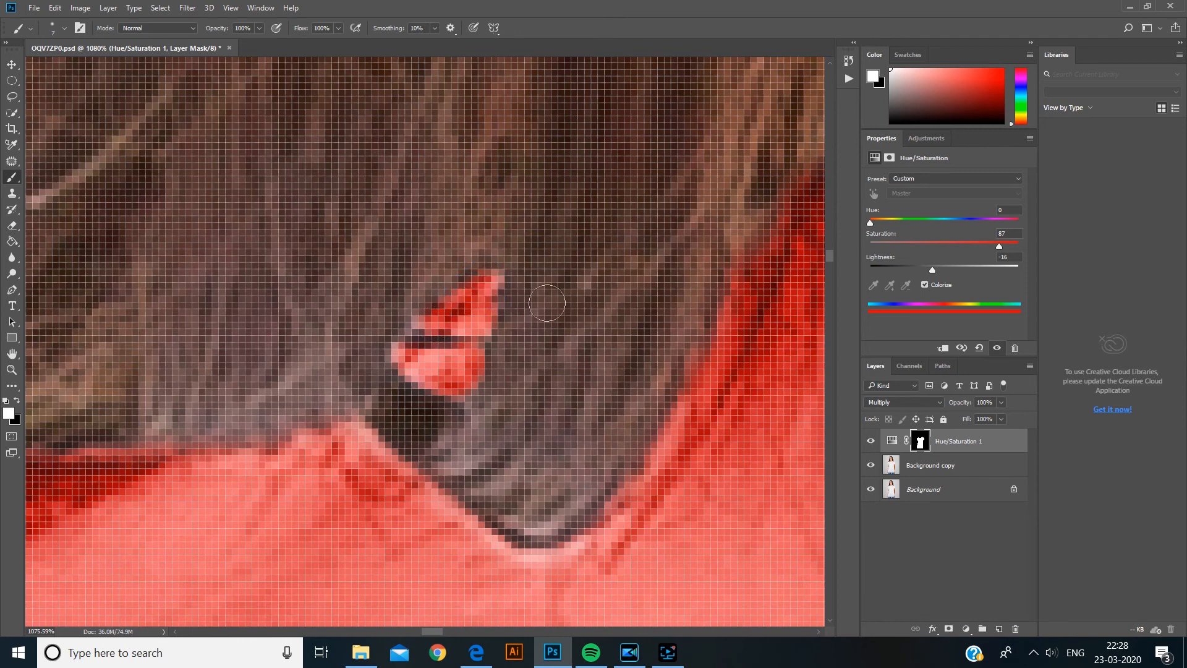
- Paint white on the adjustment layer mask along the collar edge beside the neck with a smaller brush
scroll(547, 303, "down", 6)
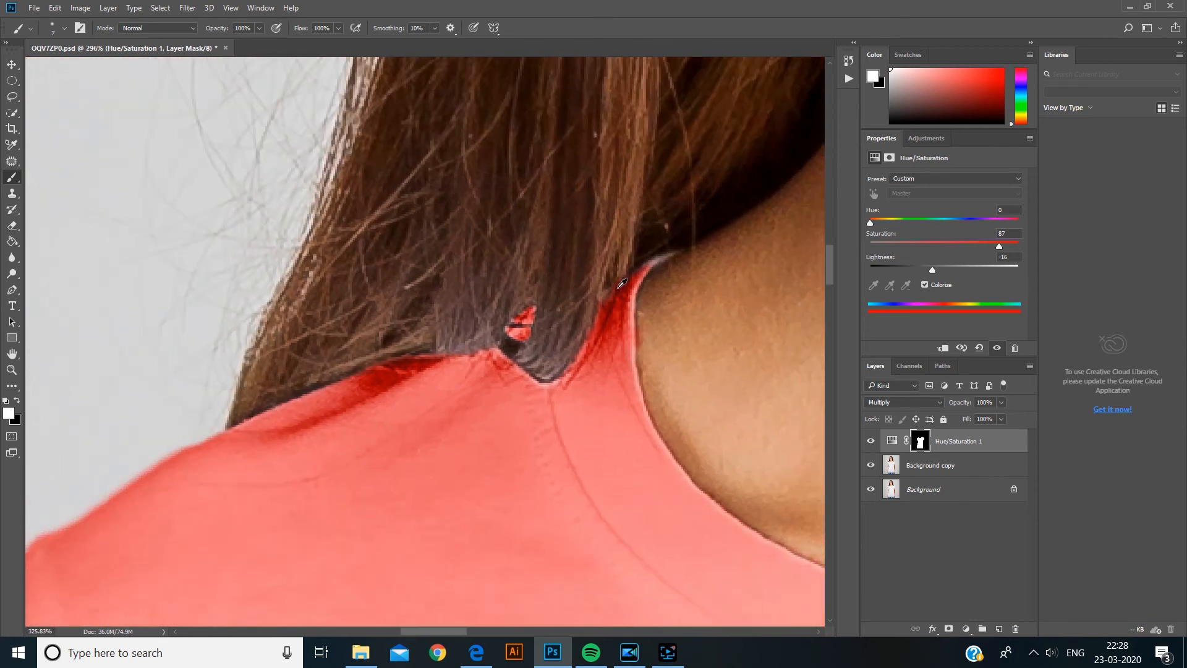
scroll(622, 283, "up", 5)
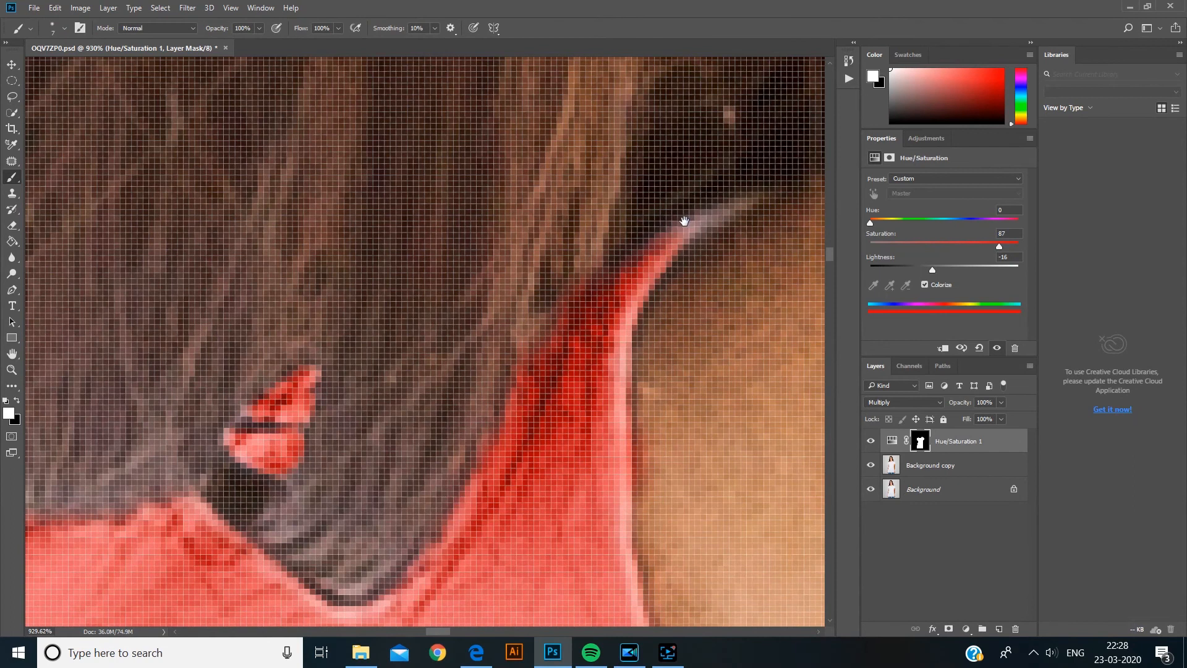
left_click_drag(684, 221, 565, 125)
scroll(584, 206, "up", 2)
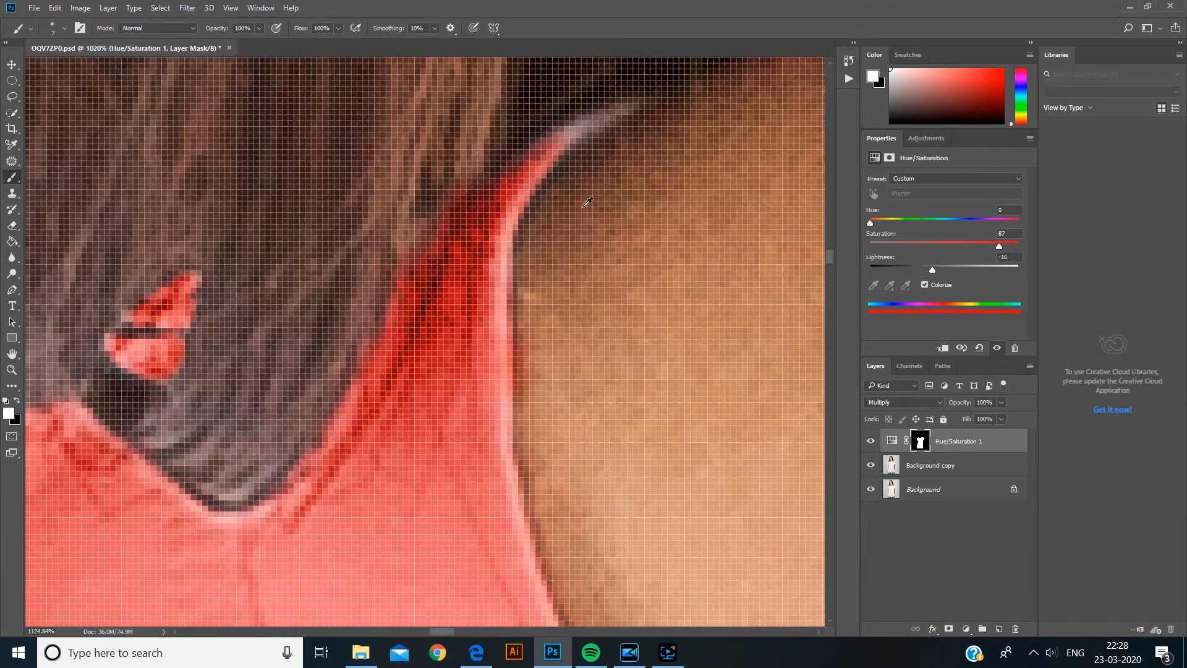
left_click_drag(617, 162, 508, 289)
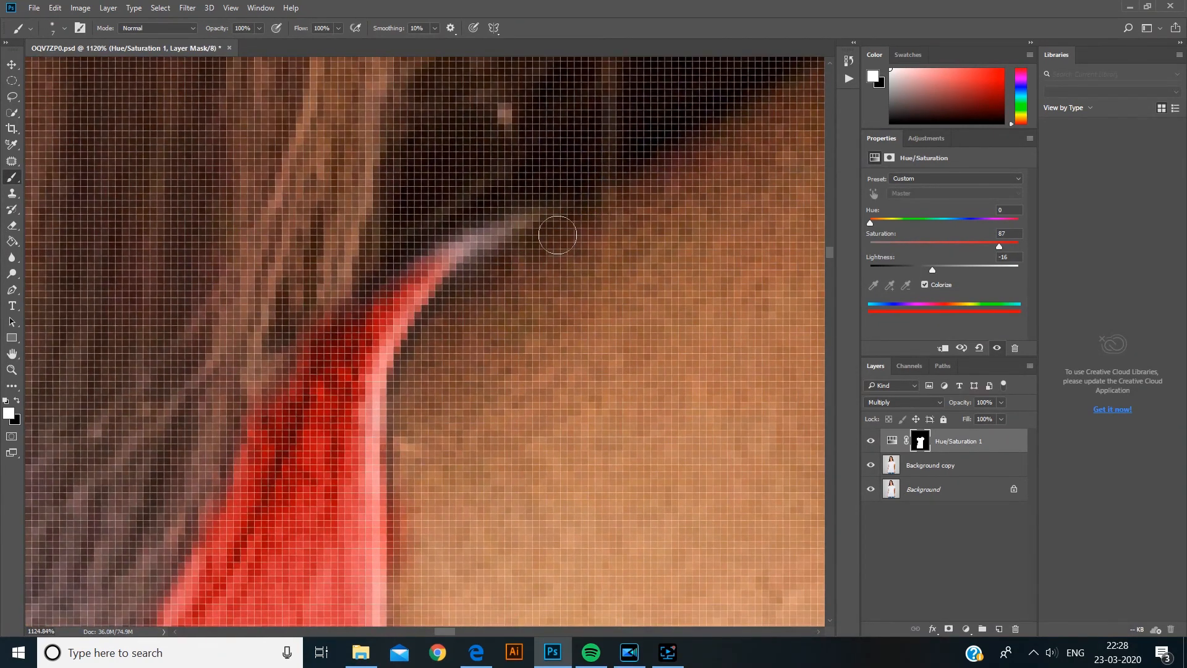
key("bracketleft")
key("bracketleft")
key("bracketleft")
mouse_move(471, 247)
left_mouse_down()
mouse_move(544, 216)
mouse_move(443, 256)
mouse_move(496, 226)
mouse_move(394, 317)
mouse_move(408, 305)
mouse_move(375, 409)
left_mouse_up()
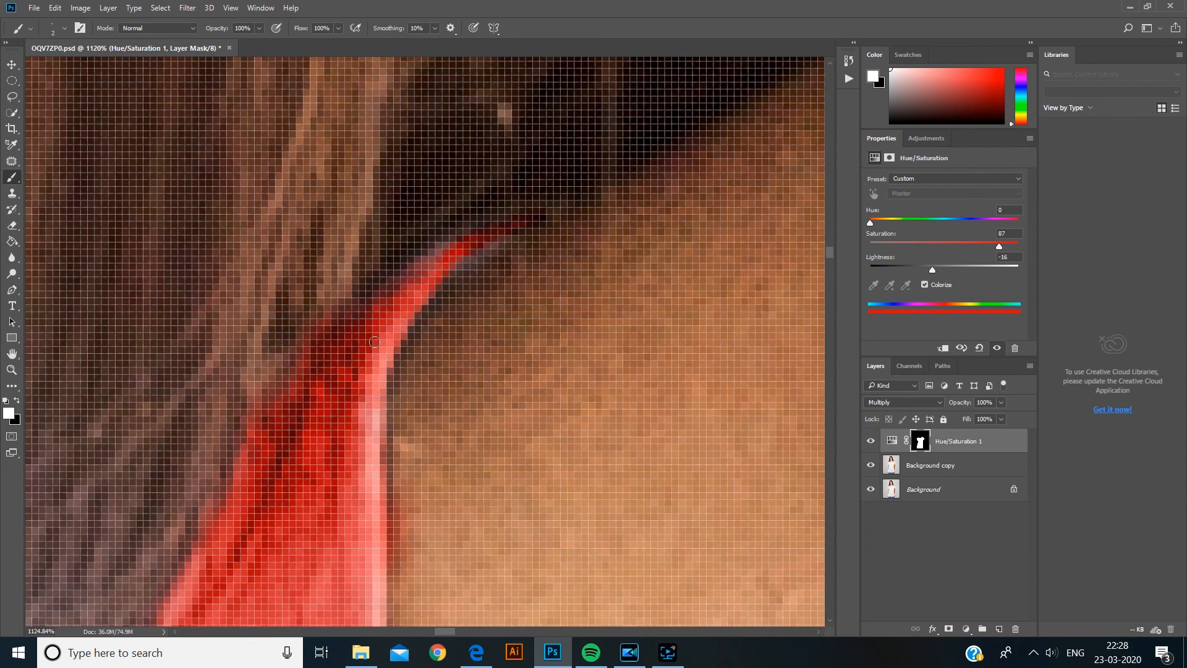
- Switch to black and paint on the mask to remove the red spill from the neck skin beside the collar
scroll(376, 341, "down", 5)
scroll(424, 274, "up", 3)
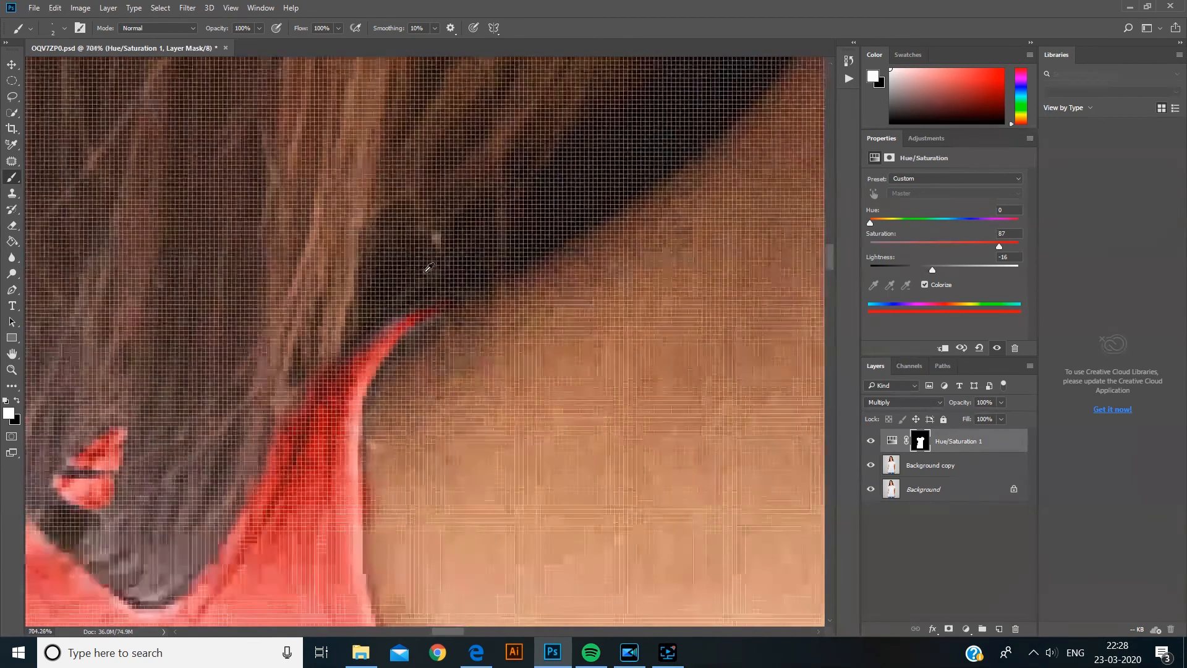
mouse_move(387, 334)
left_mouse_down()
mouse_move(423, 311)
mouse_move(396, 319)
mouse_move(389, 333)
mouse_move(451, 308)
left_mouse_up()
scroll(451, 307, "down", 6)
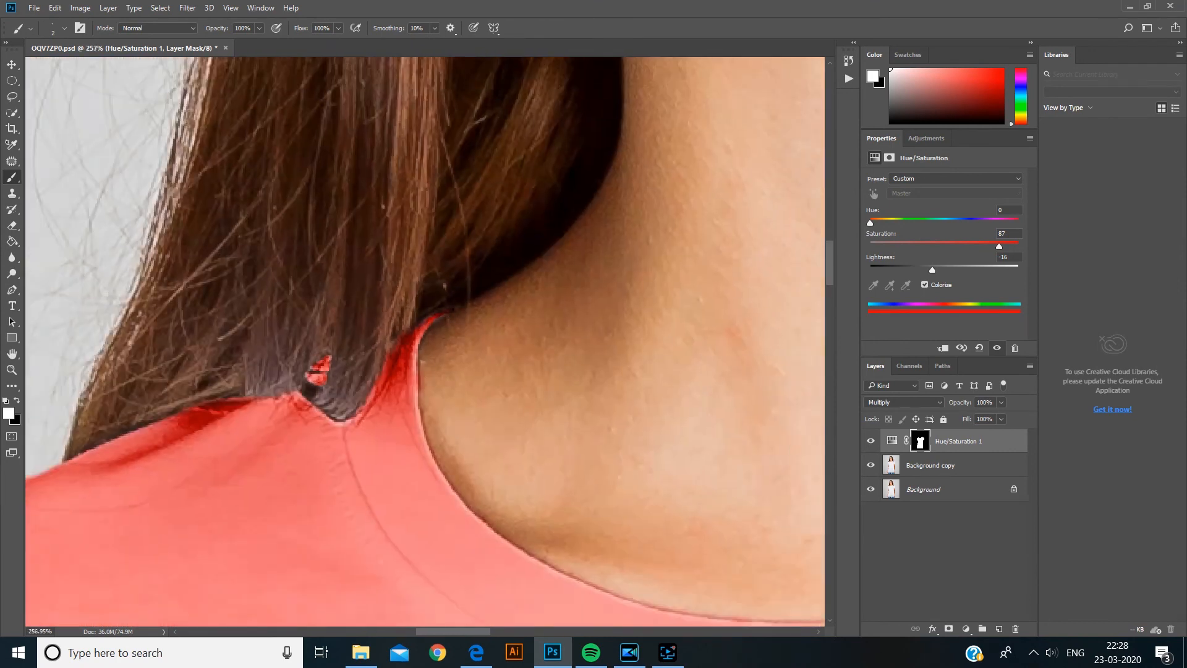
scroll(422, 359, "up", 6)
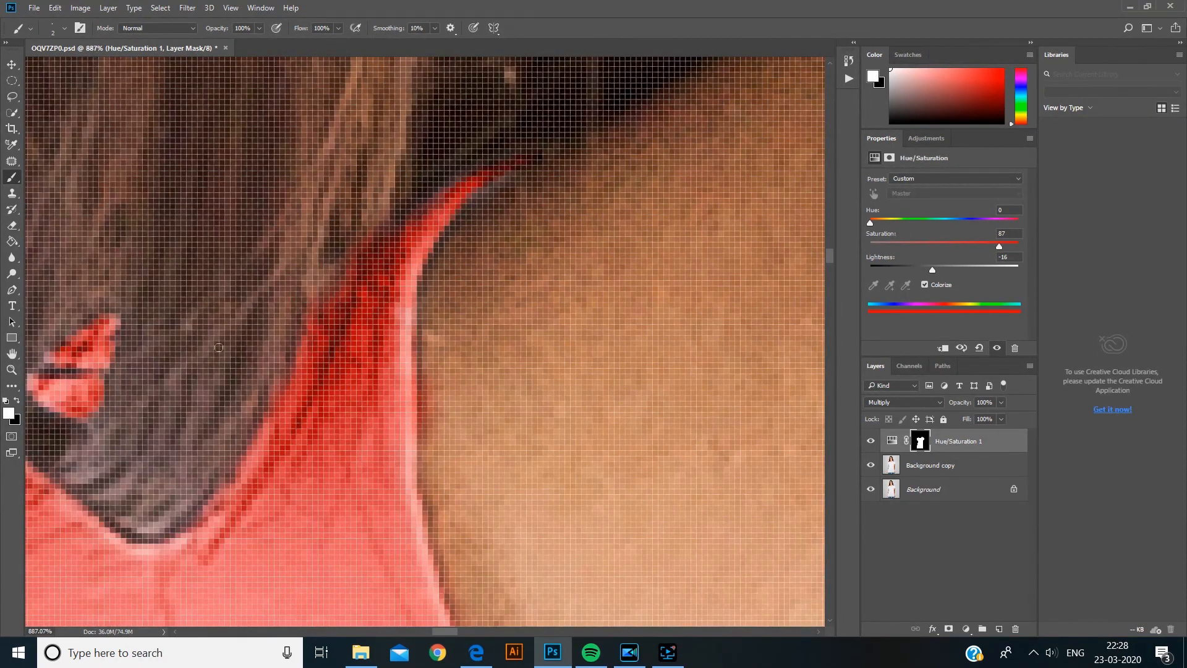
left_click(16, 402)
key("]")
left_click(443, 359)
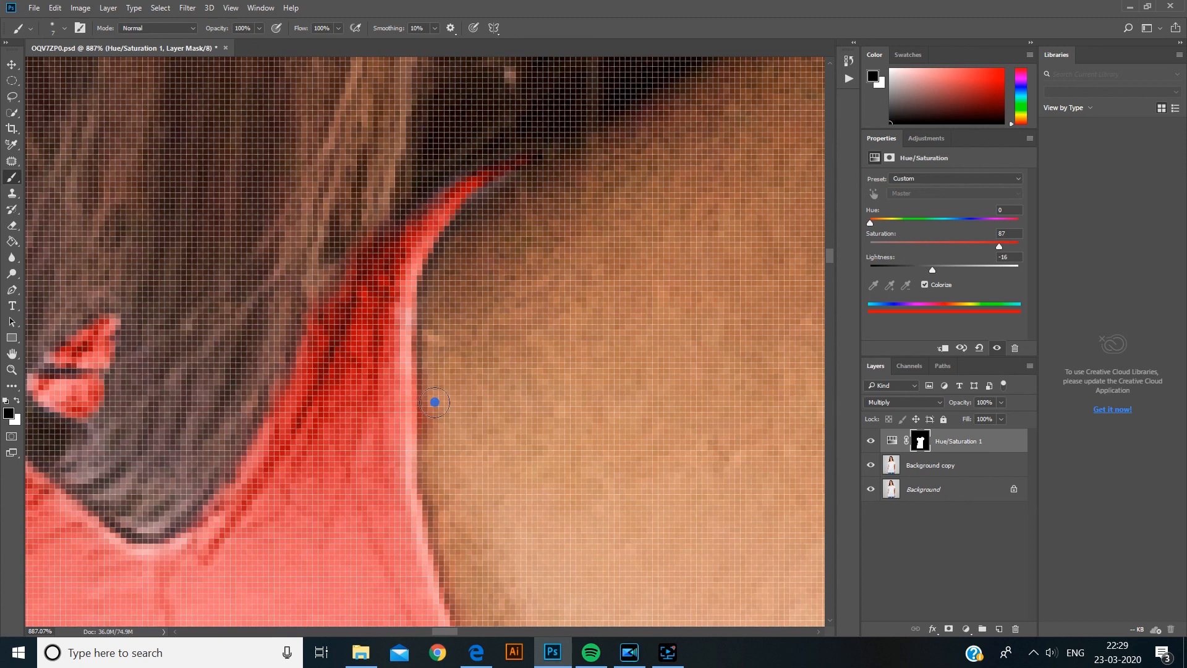
left_click(435, 390)
left_click(437, 416)
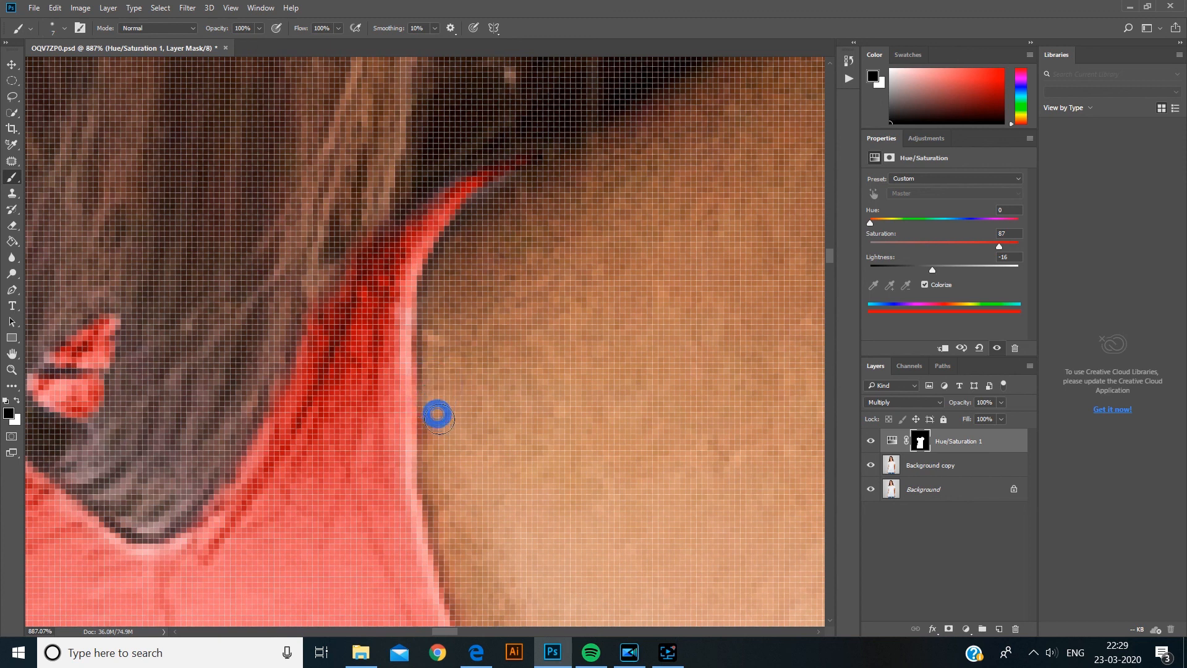
left_click(443, 431)
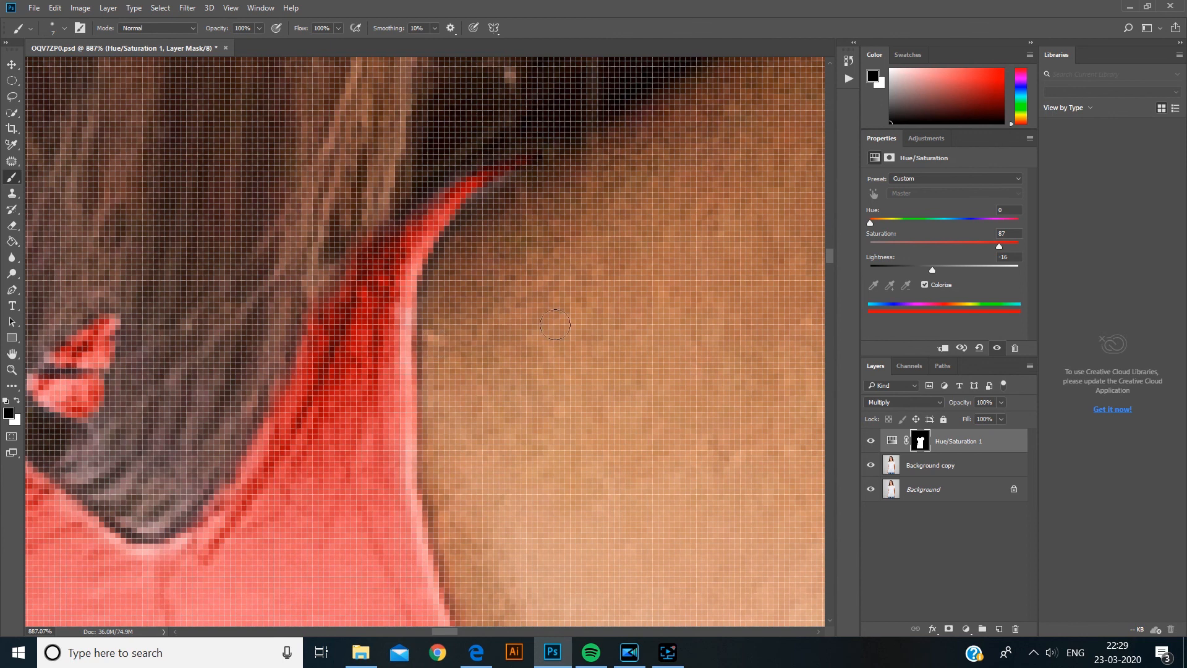
scroll(550, 334, "down", 3)
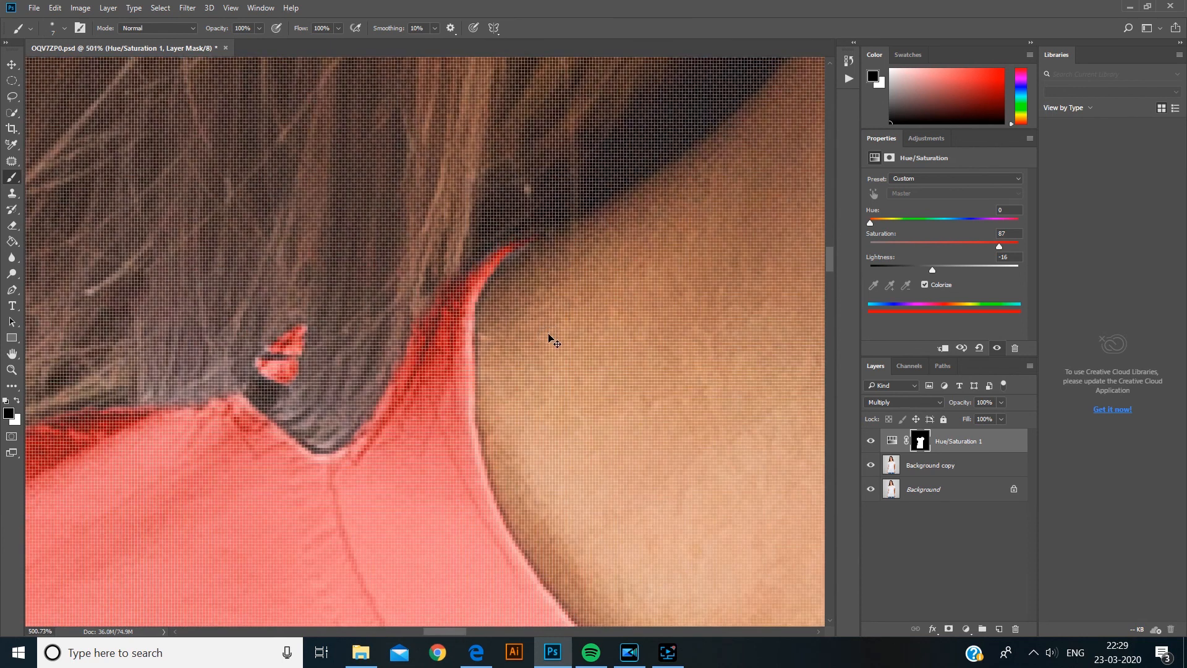